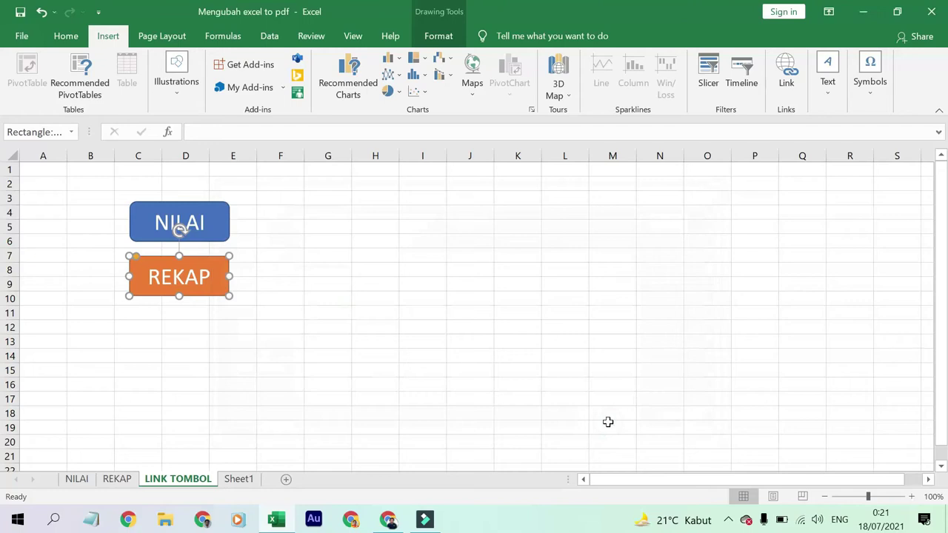
Go to the REKAP sheet, link its MENU shape to the LINK TOMBOL sheet, and test it
click(328, 351)
click(193, 288)
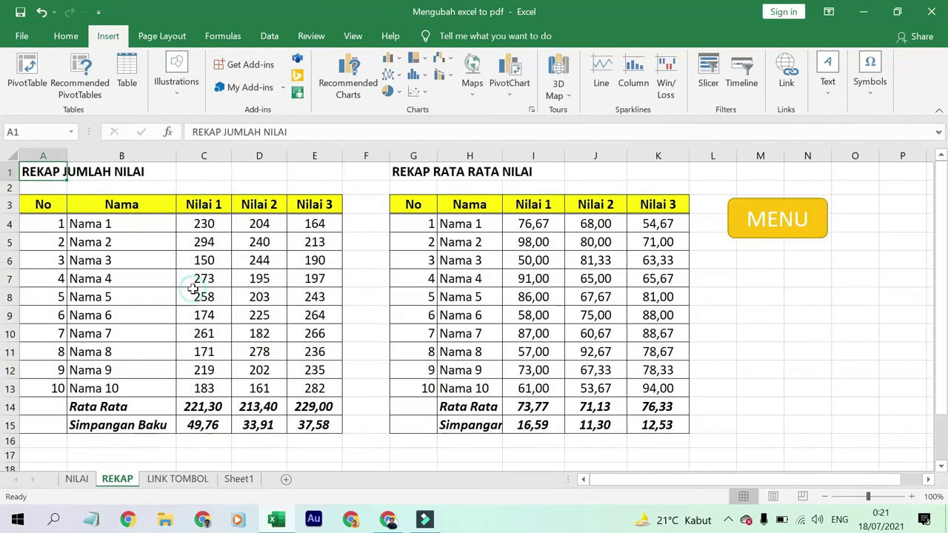
right_click(821, 236)
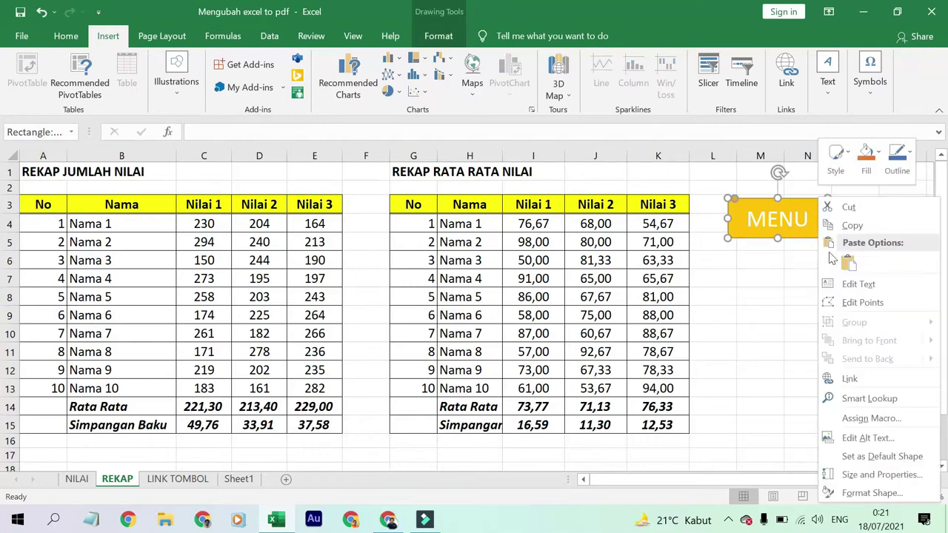
click(859, 377)
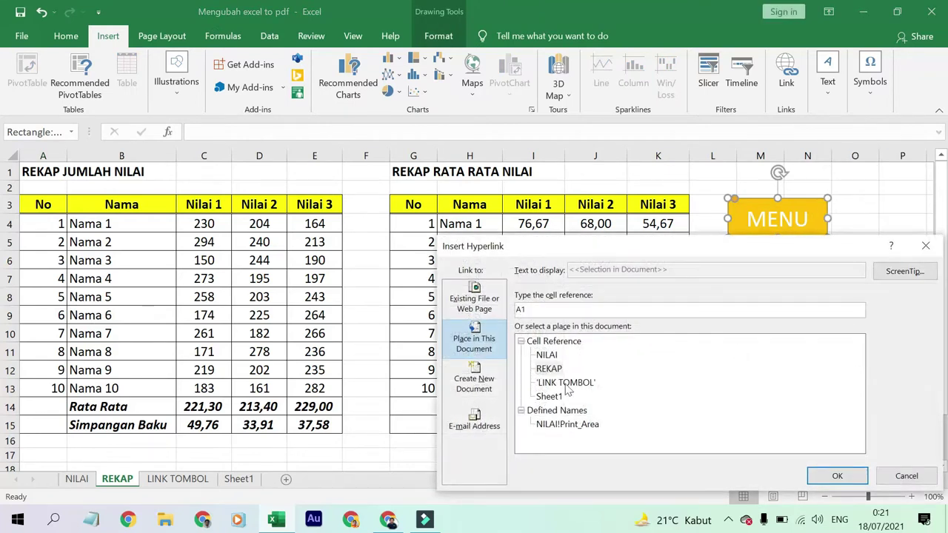
click(567, 382)
click(839, 480)
click(808, 388)
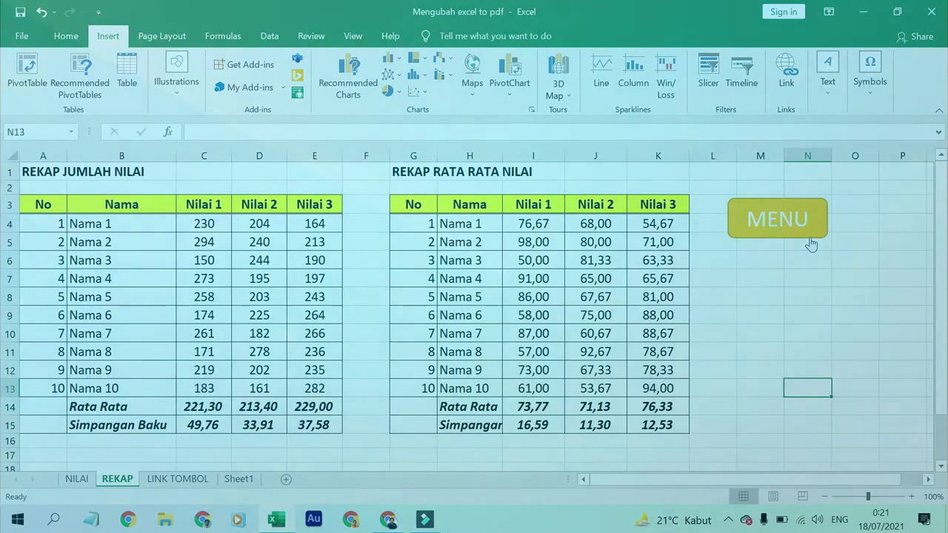
click(810, 244)
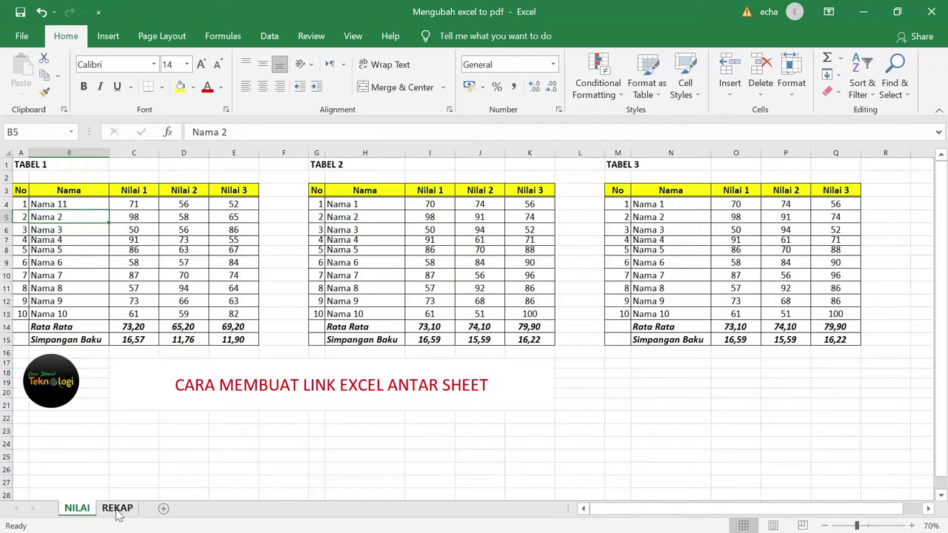
On the REKAP sheet, delete the names in B4:B13 of the REKAP JUMLAH NILAI table
click(117, 508)
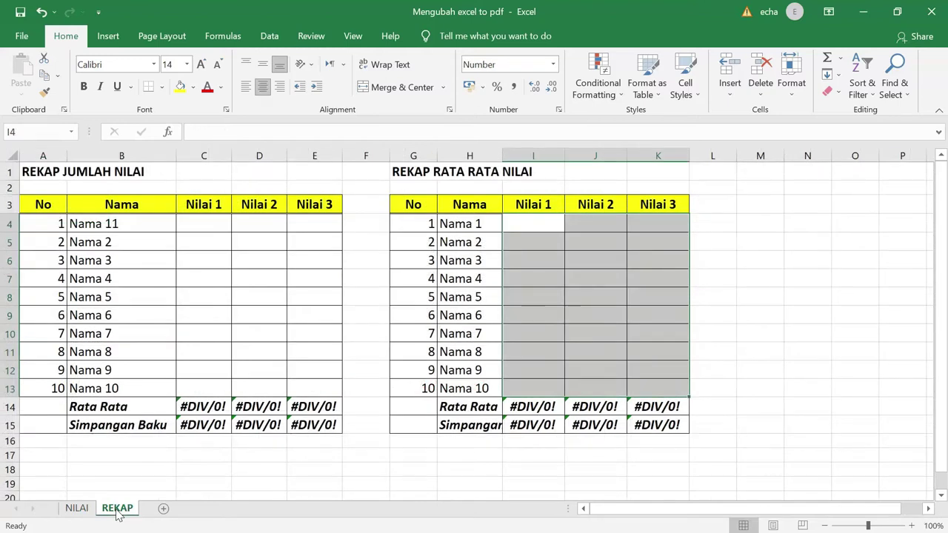
click(597, 315)
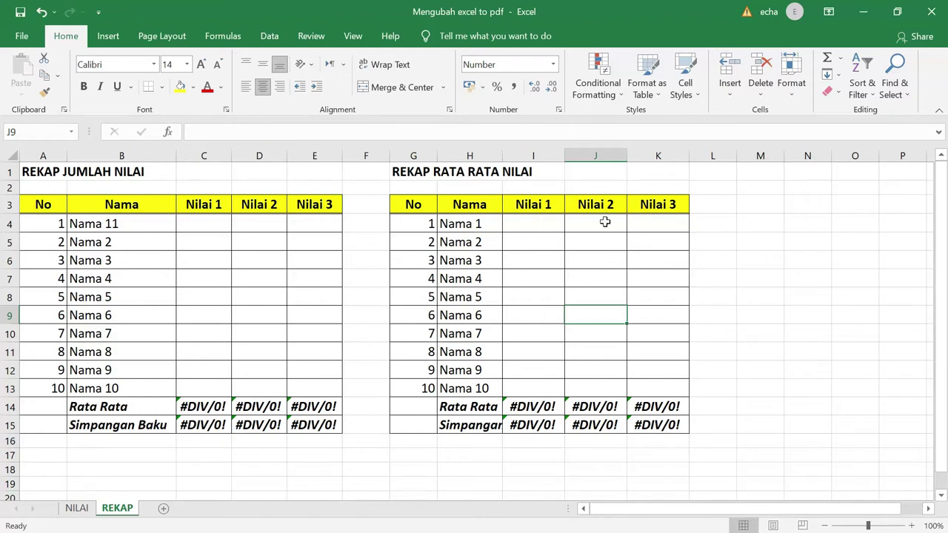
click(77, 508)
click(117, 508)
drag(148, 223, 159, 387)
key(Delete)
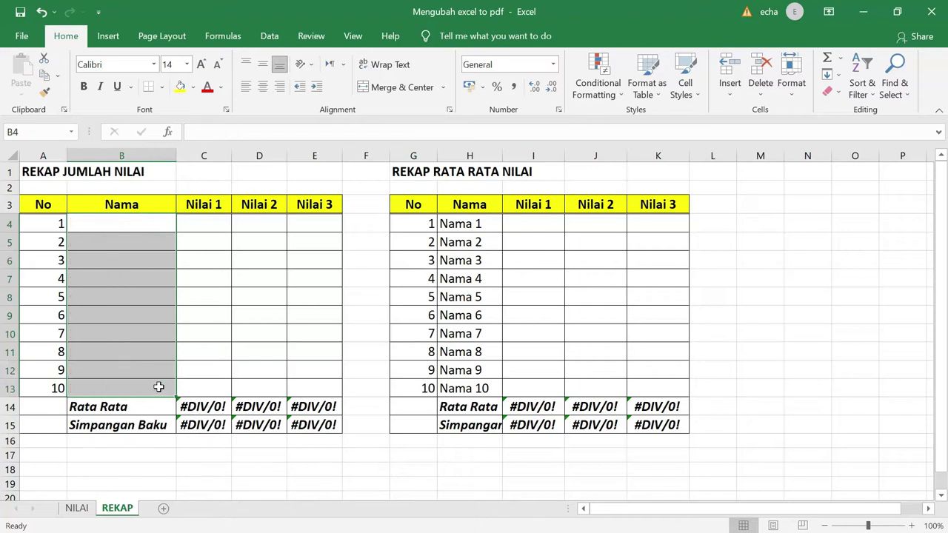
click(132, 222)
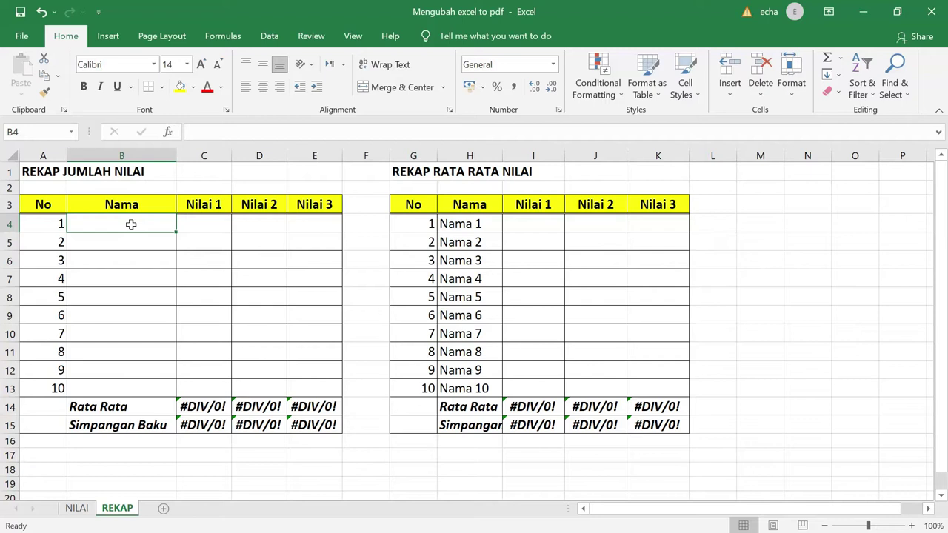
Enter =NILAI!B4 in REKAP cell B4 and fill it down to B13
text(=)
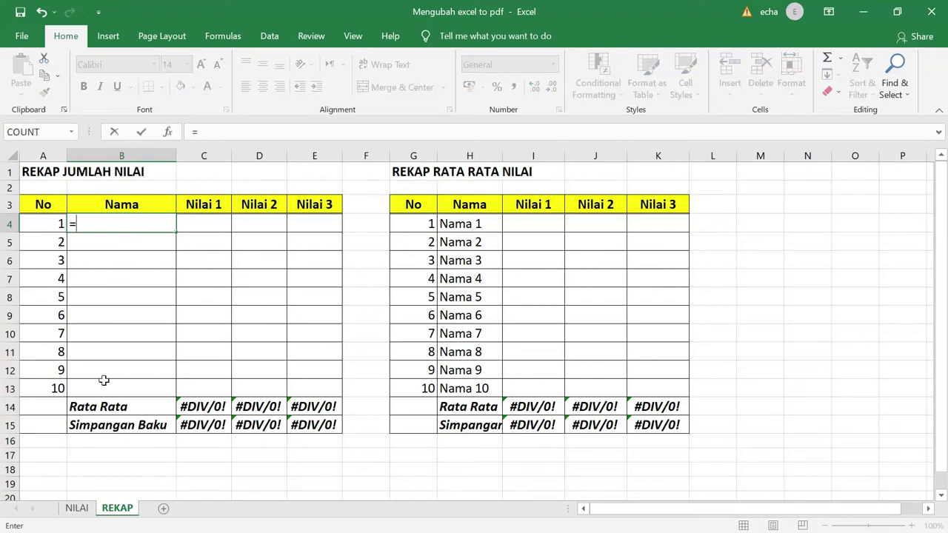
click(86, 512)
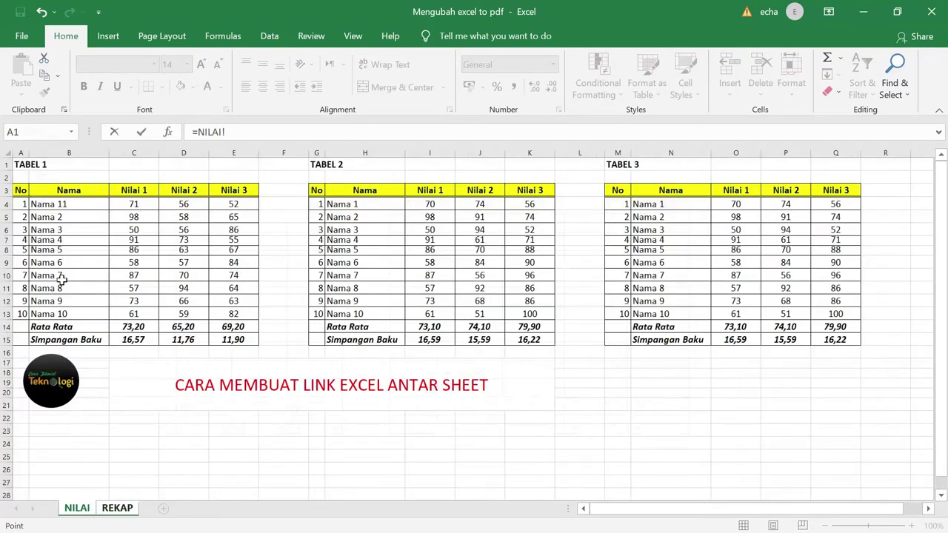
click(80, 204)
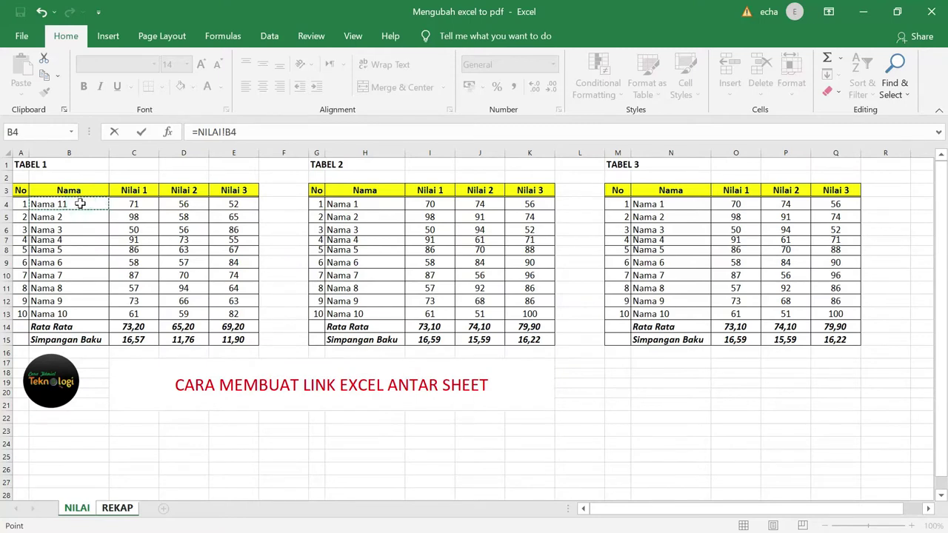
key(Return)
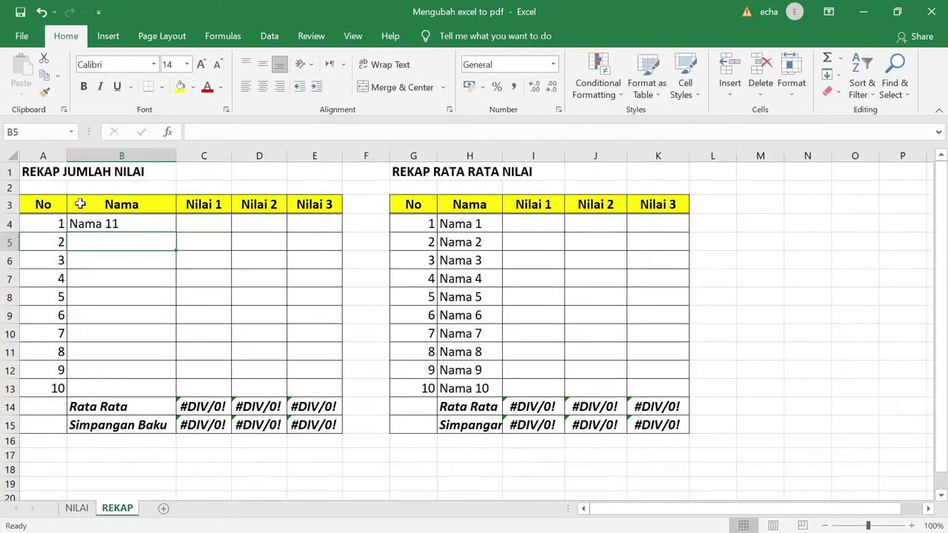
click(141, 227)
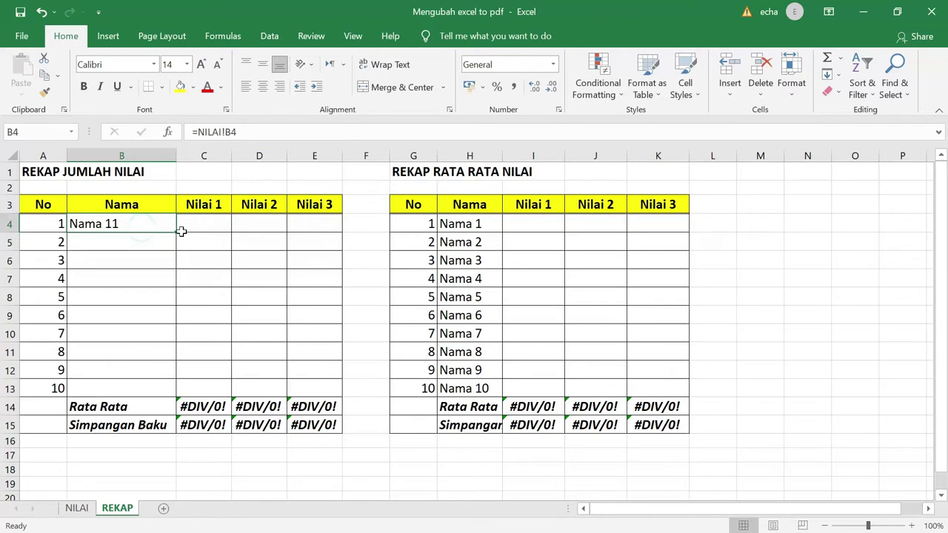
drag(176, 231, 178, 397)
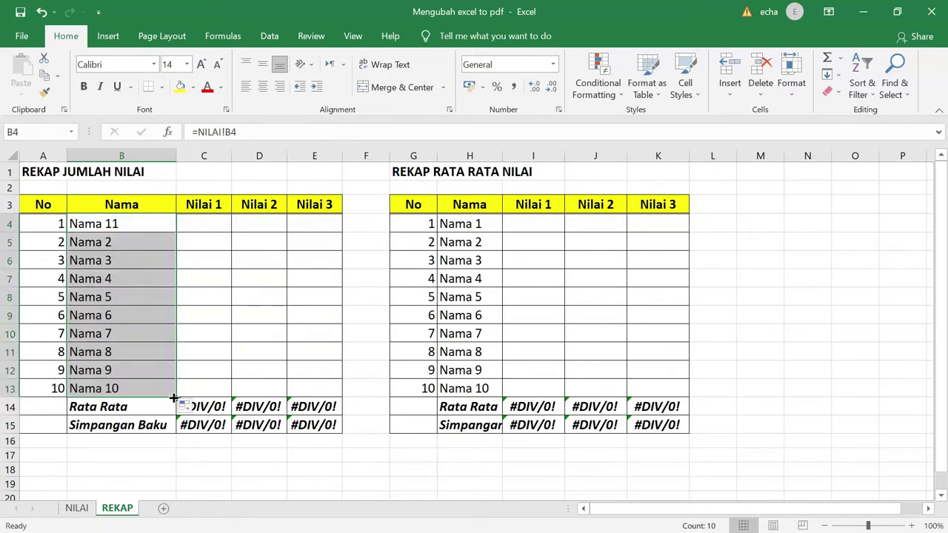
click(140, 224)
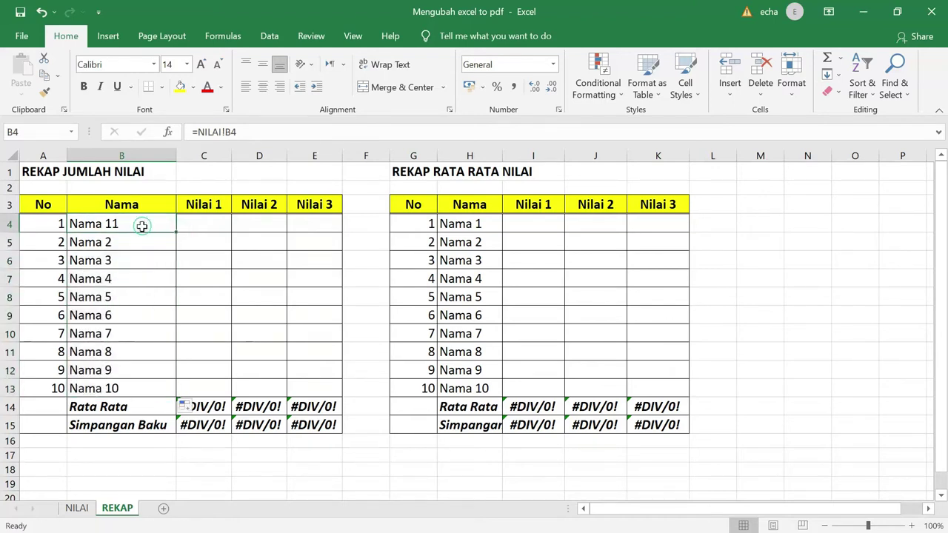
Correct the NILAI sheet's B4 entry from Nama 11 to Nama 1
click(77, 508)
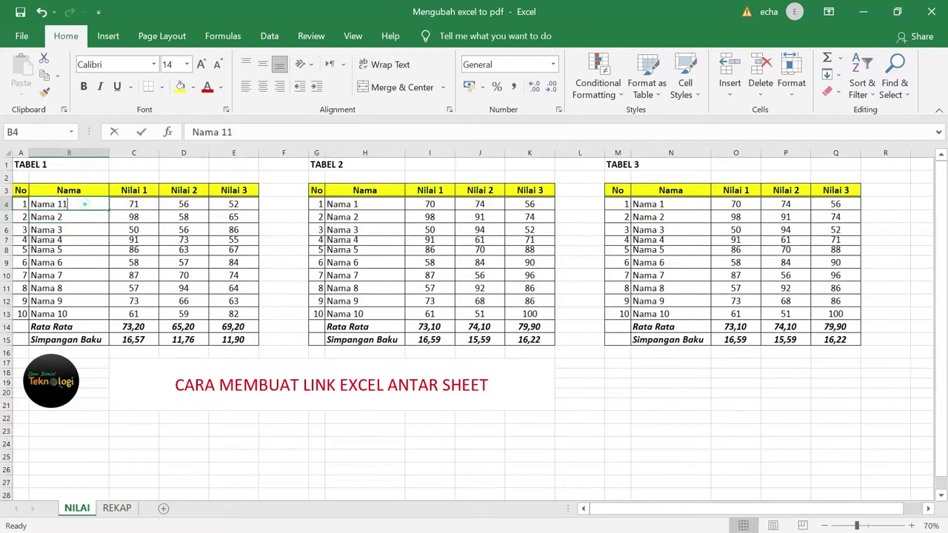
double_click(86, 207)
key(Return)
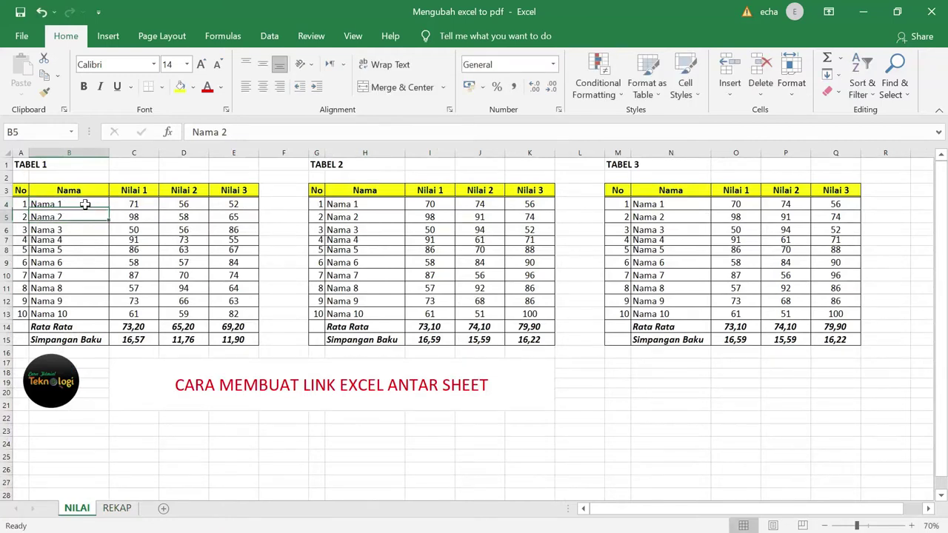
click(123, 509)
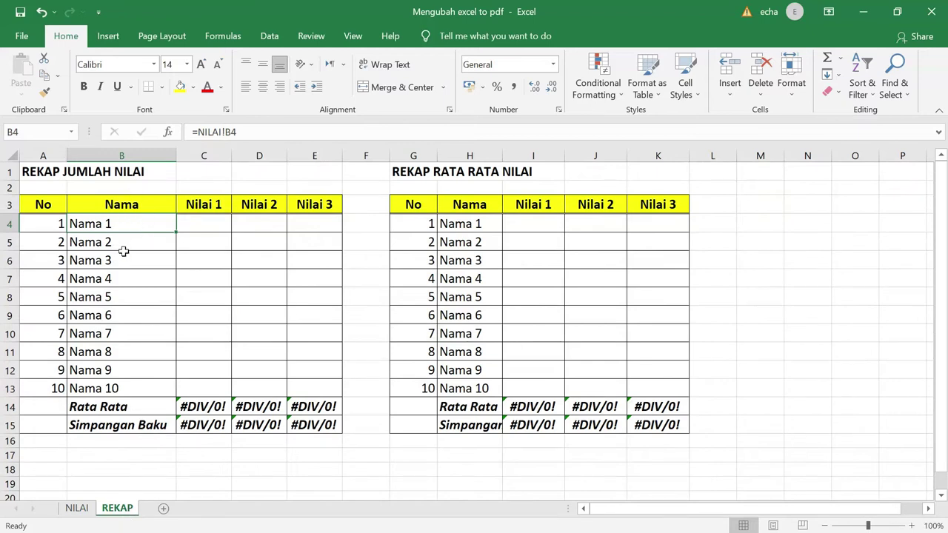
Enter =NILAI!B4 in REKAP cell H4 and fill it down to H13
click(478, 225)
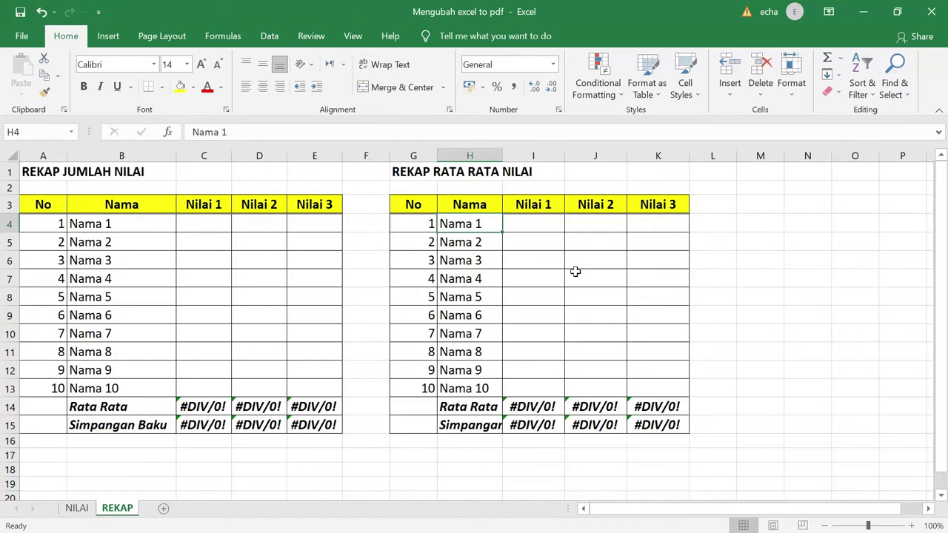
text(=)
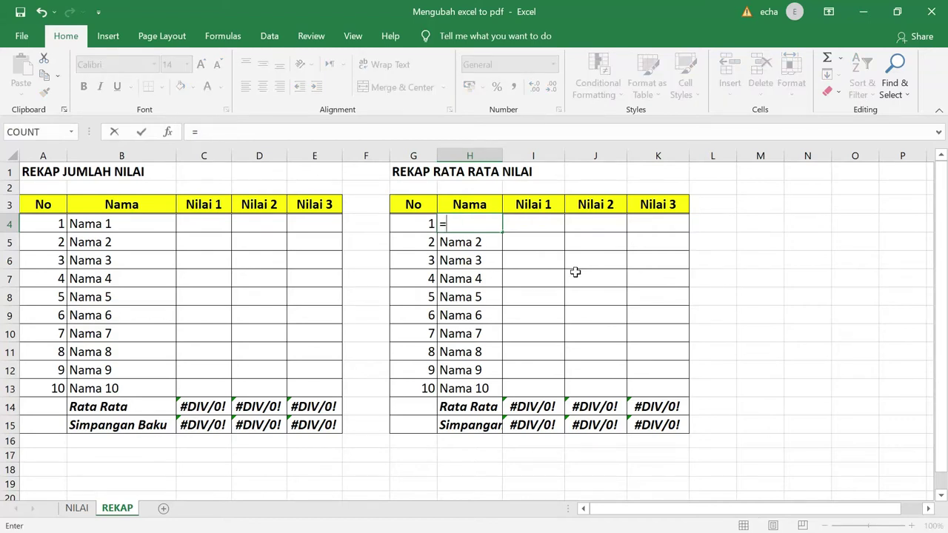
click(81, 509)
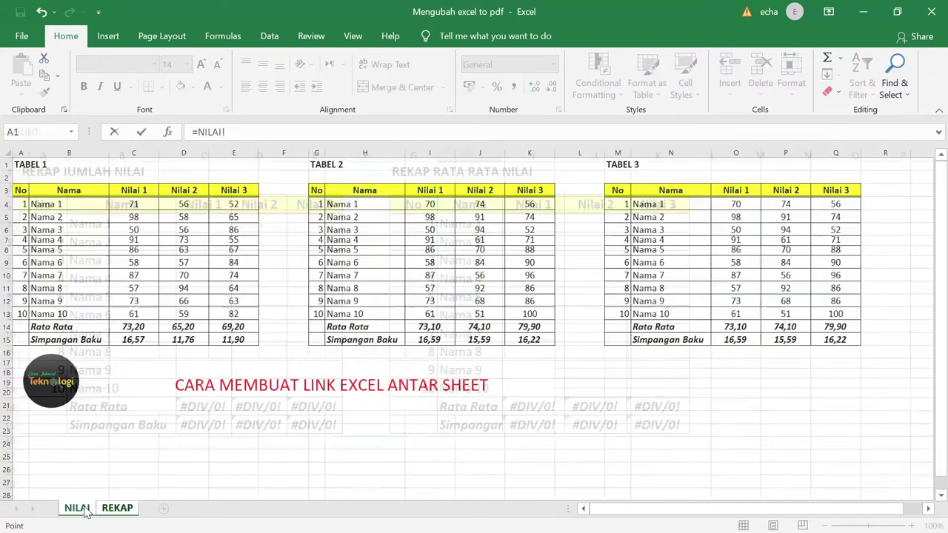
click(71, 205)
key(Return)
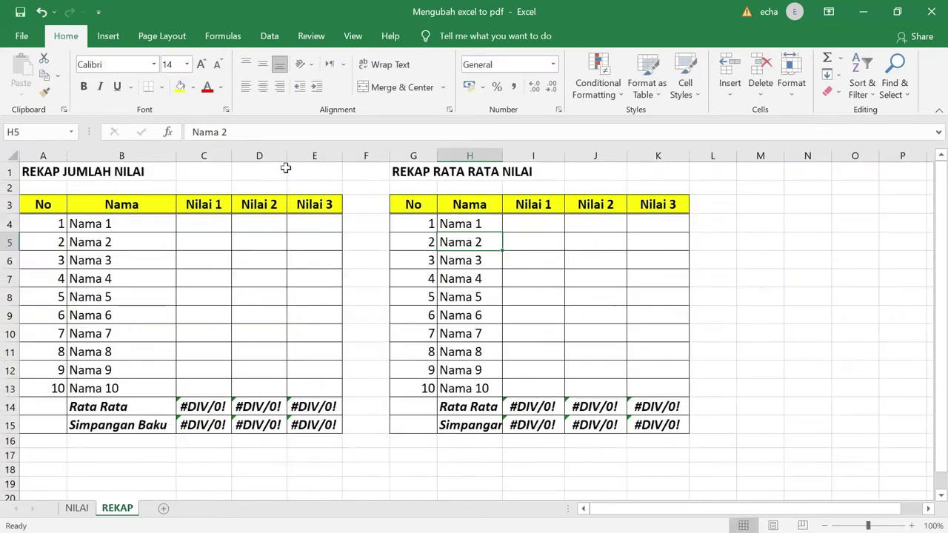
click(501, 225)
drag(503, 232, 494, 392)
click(486, 222)
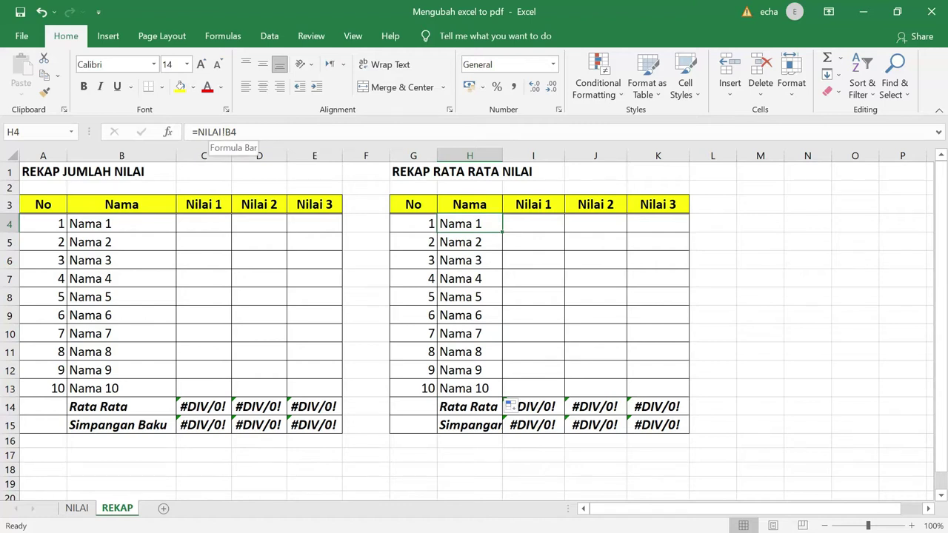
click(467, 243)
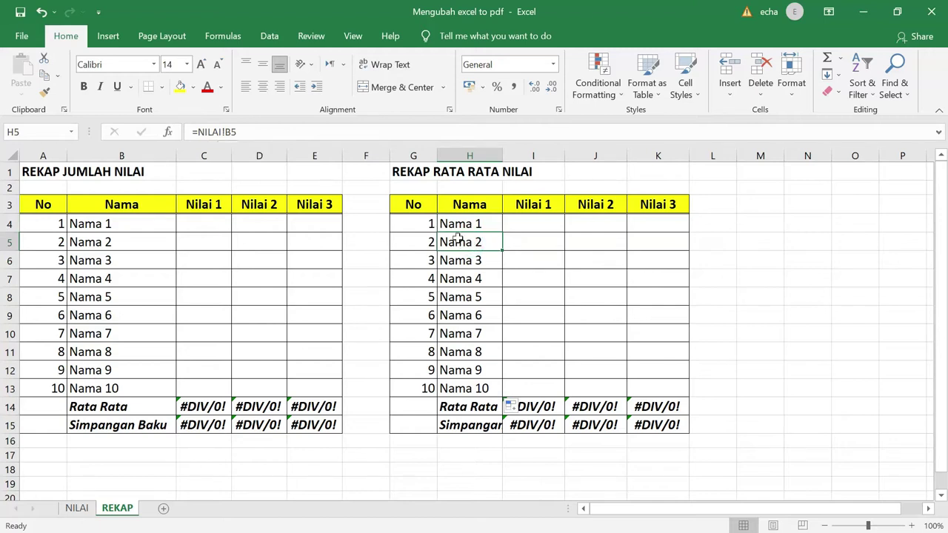
click(810, 336)
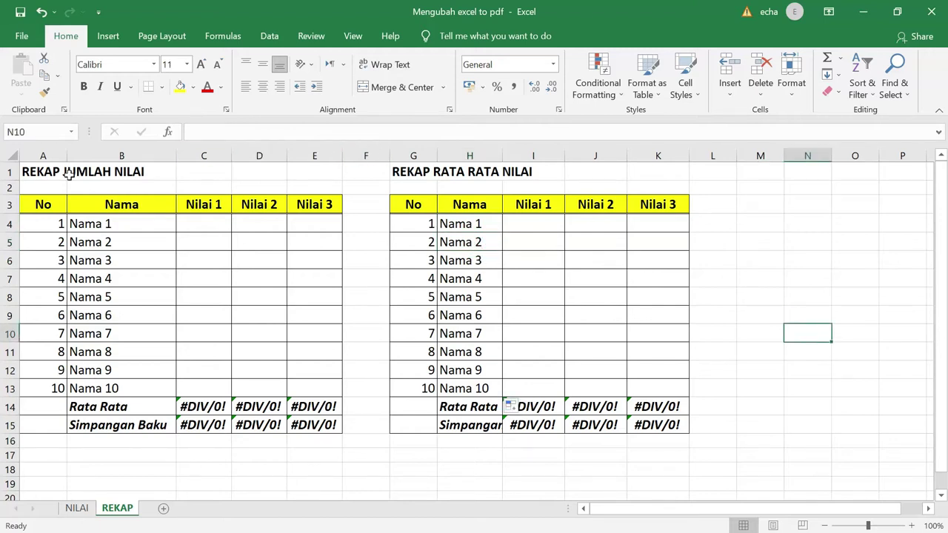
Enter =NILAI!C4+NILAI!I4+NILAI!O4 in REKAP cell C4
click(207, 226)
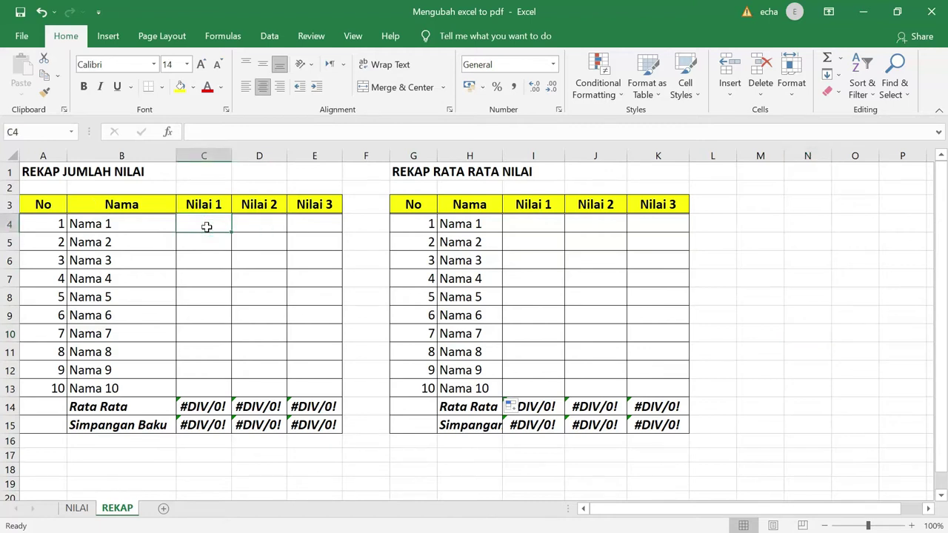
text(=)
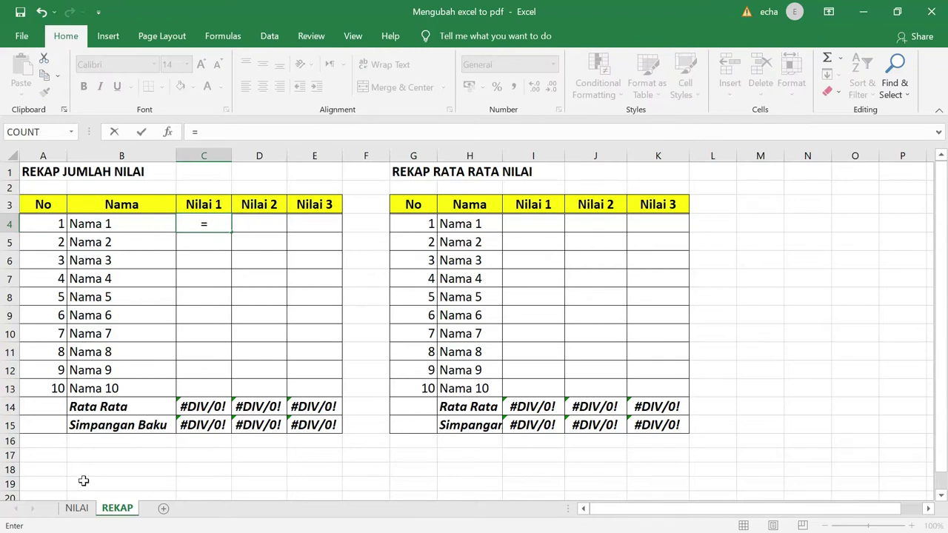
click(80, 510)
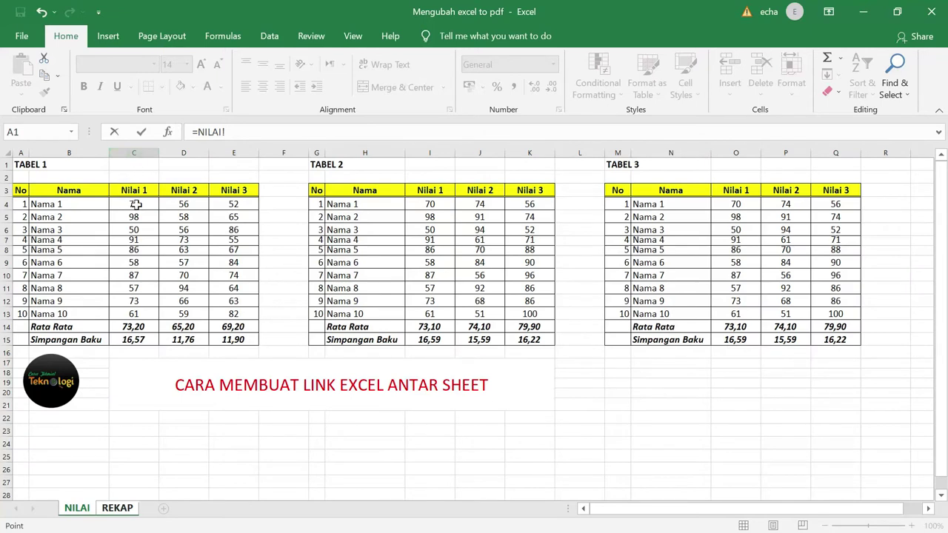
click(136, 205)
click(256, 131)
click(436, 204)
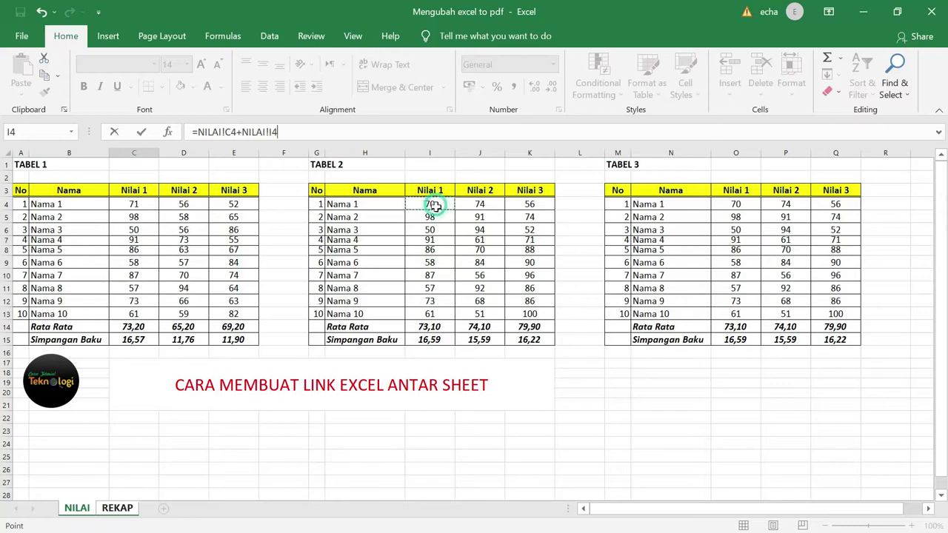
text(+)
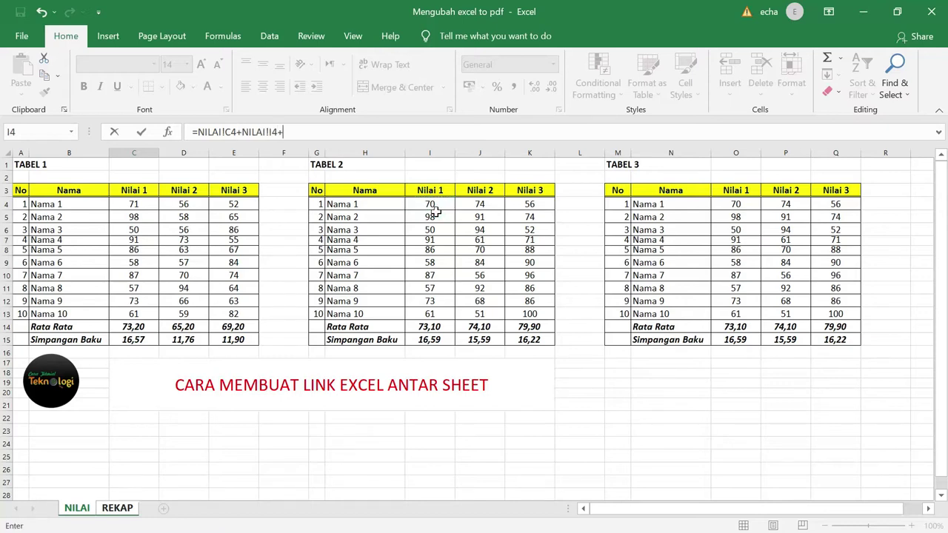
click(750, 207)
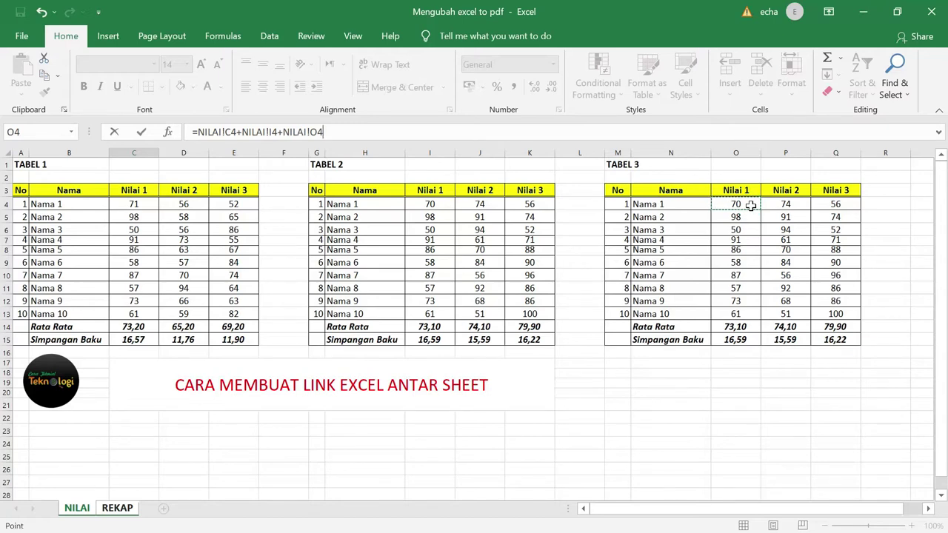
key(Return)
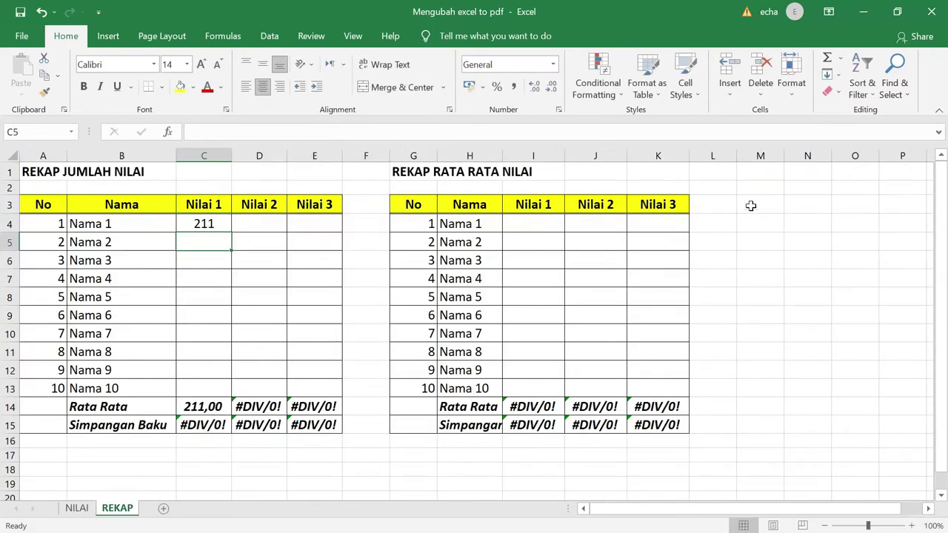
Fill the Nilai 1 sum down to C13 and across into D4
click(223, 225)
drag(232, 232, 230, 390)
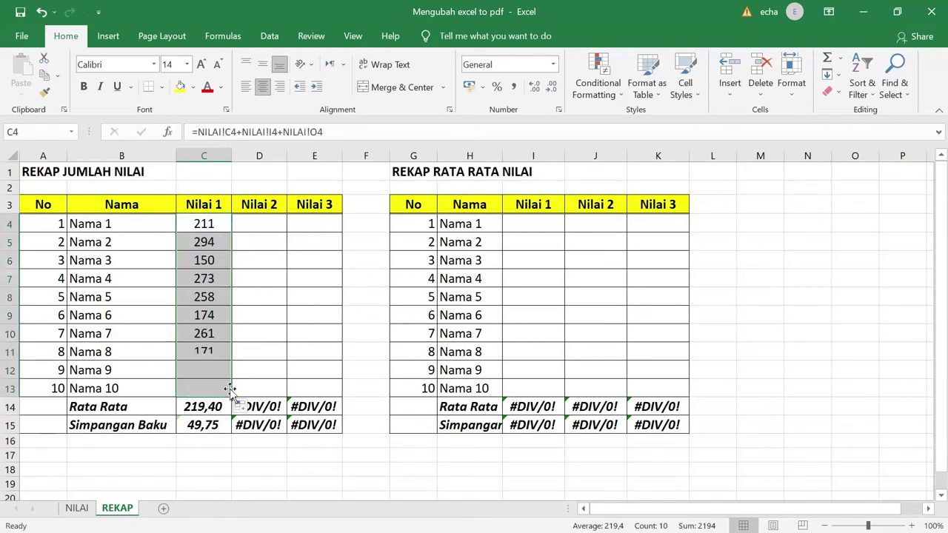
click(269, 225)
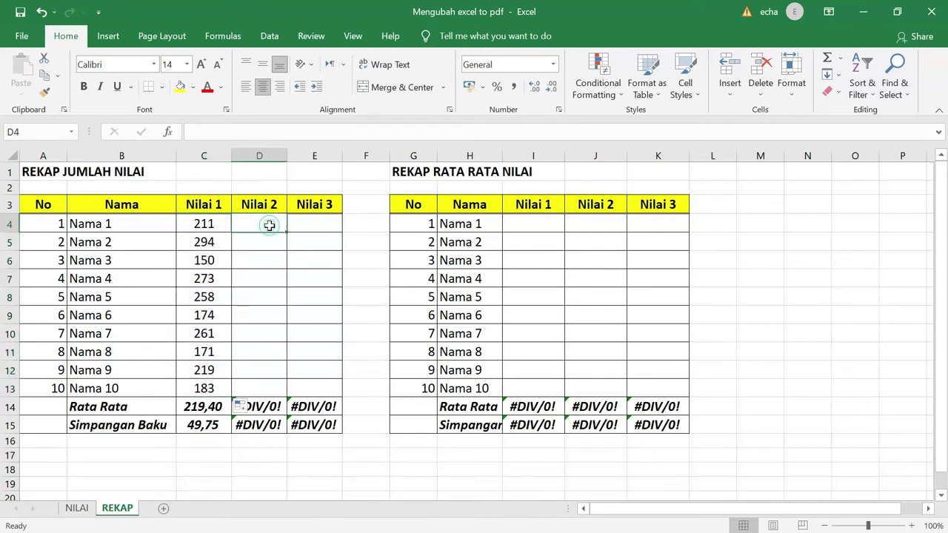
click(211, 224)
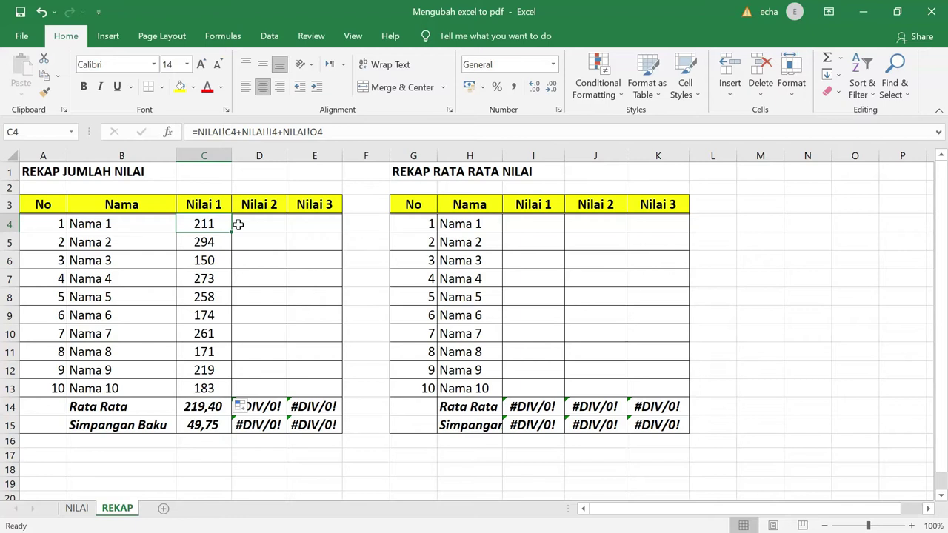
drag(232, 233, 279, 232)
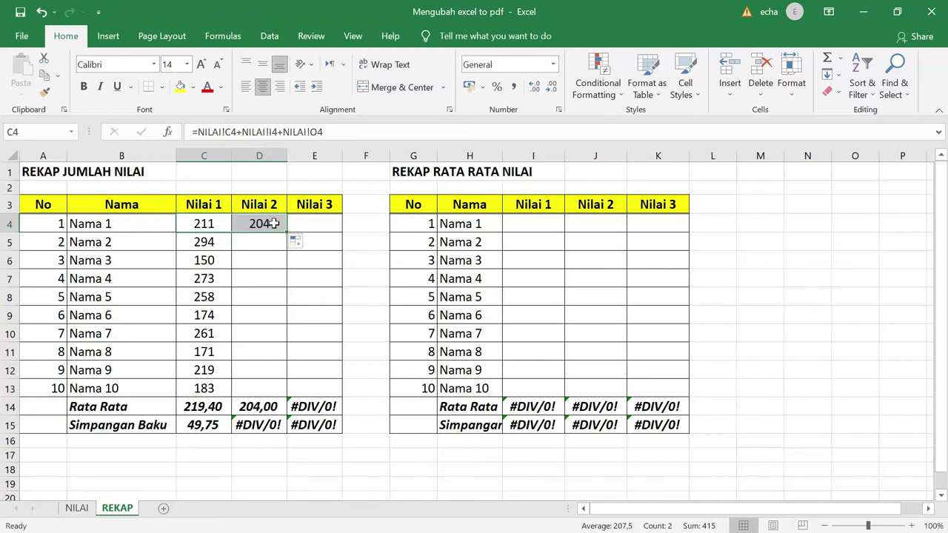
Check D4's Nilai 2 sum against Nama 1's Nilai 2 scores in the three NILAI tables
click(273, 220)
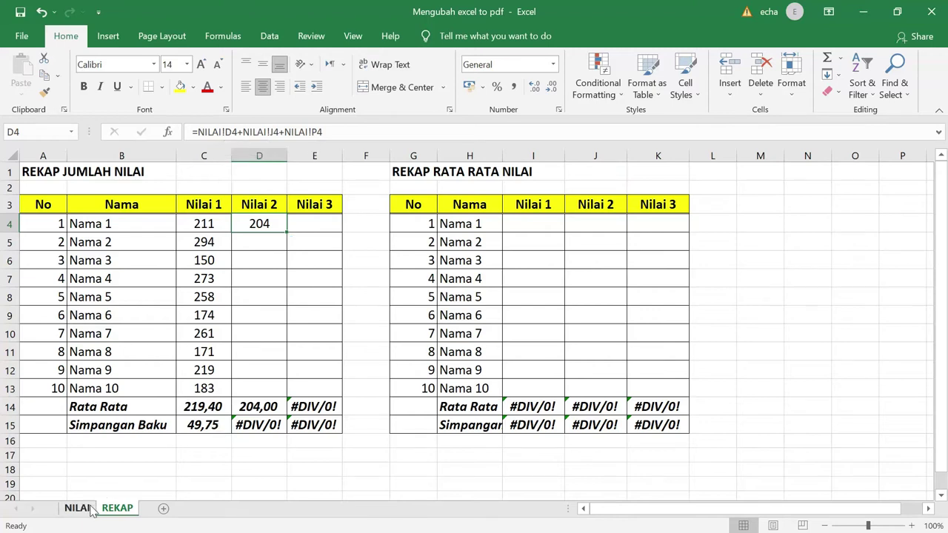
click(87, 508)
click(191, 203)
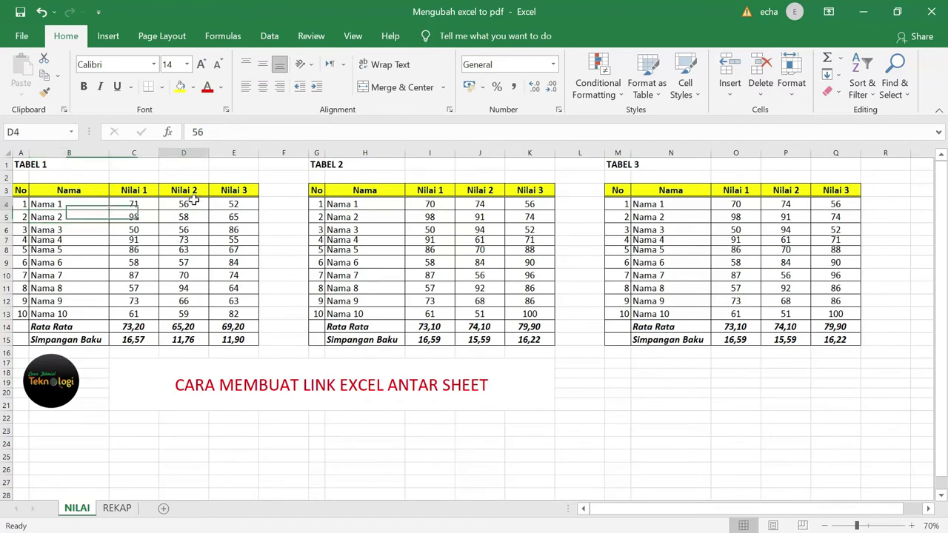
click(479, 207)
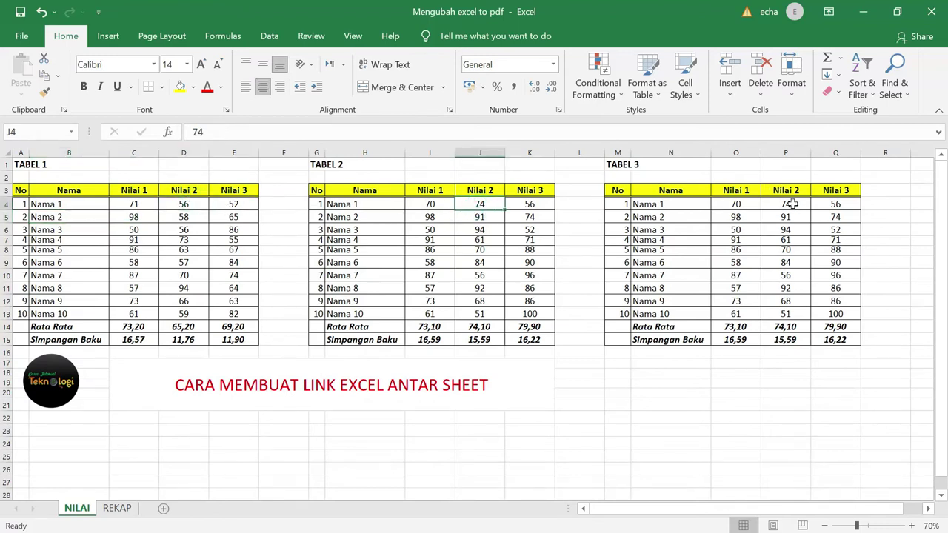
click(787, 204)
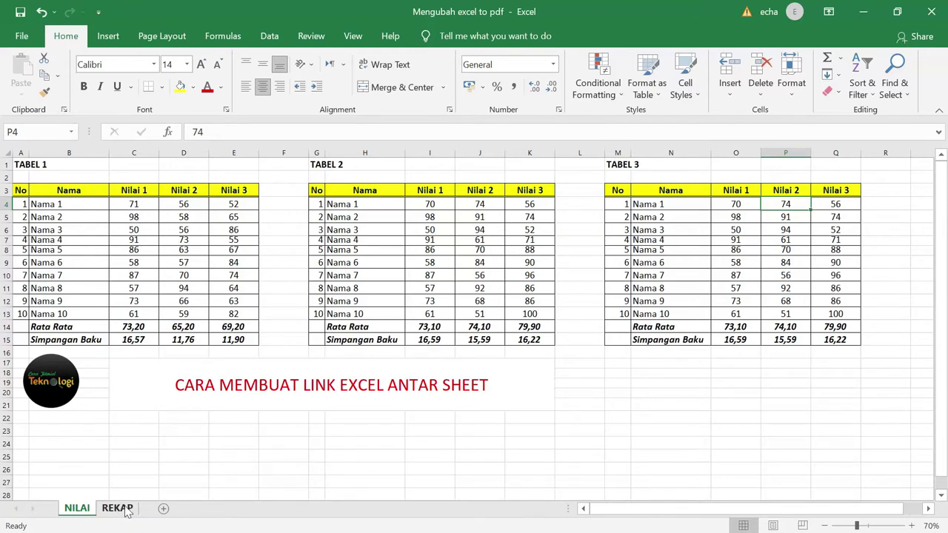
key(Return)
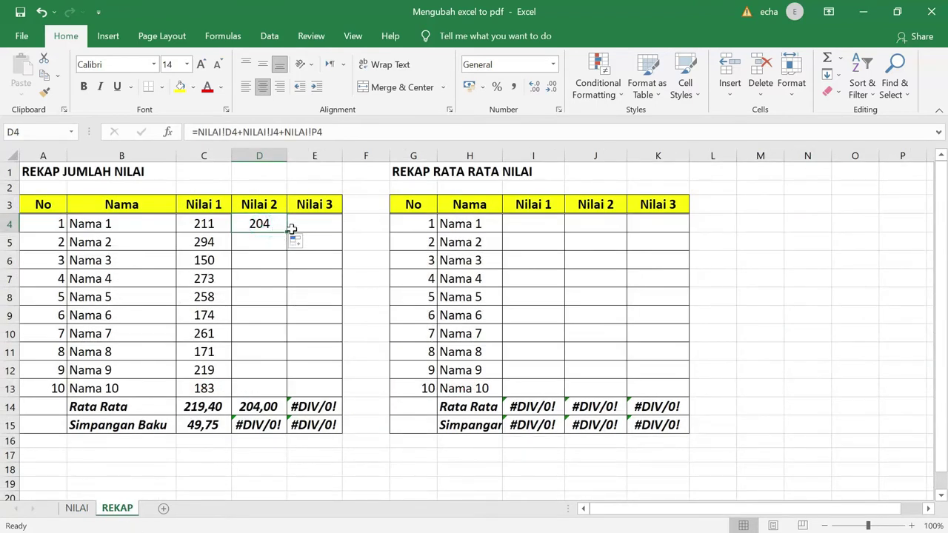
Copy the sum into E4, then fill D4:E4 down to row 13
drag(289, 234, 336, 234)
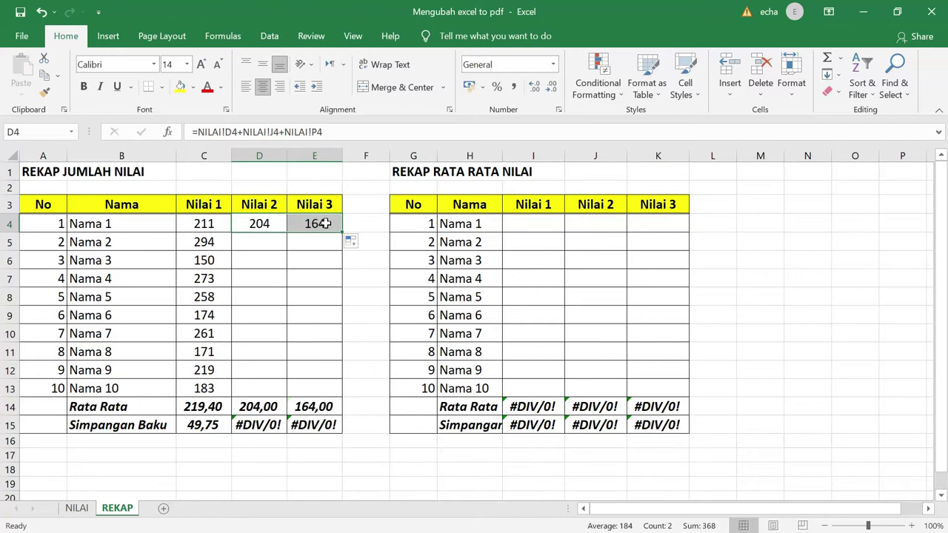
click(324, 224)
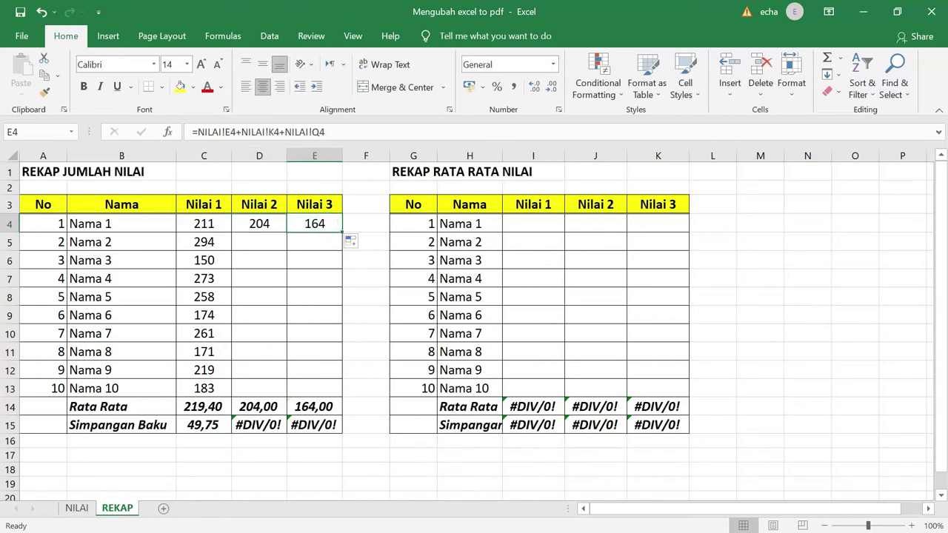
click(79, 510)
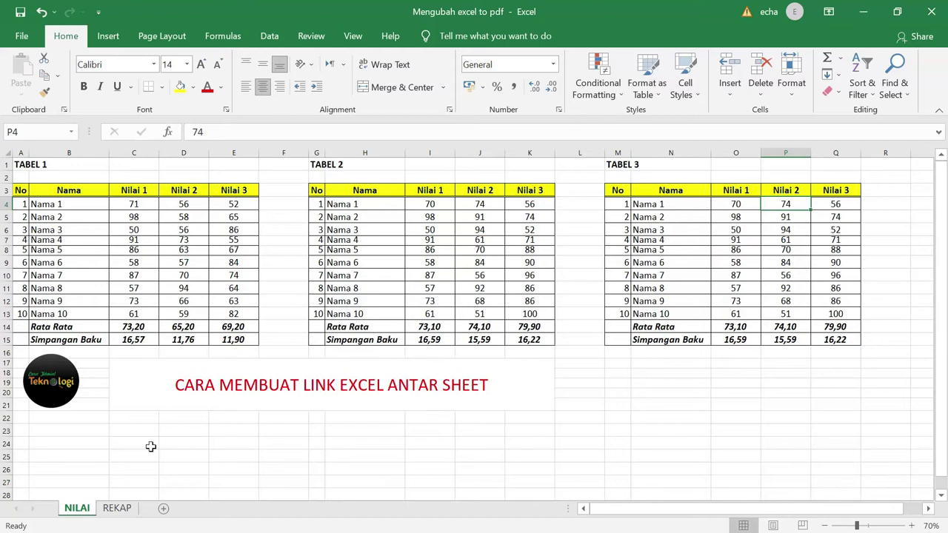
click(118, 508)
mouse_move(261, 224)
mouse_down()
mouse_move(304, 231)
mouse_move(333, 392)
mouse_up()
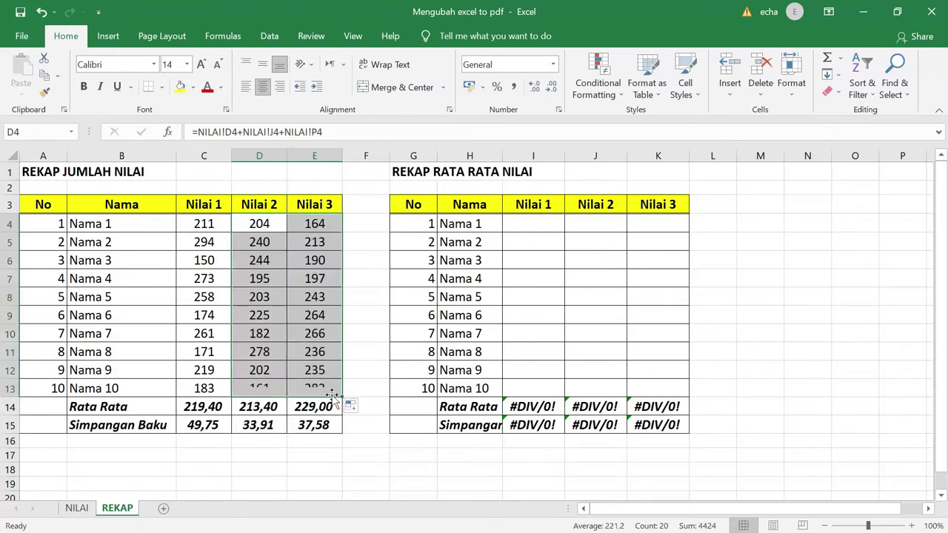
click(304, 245)
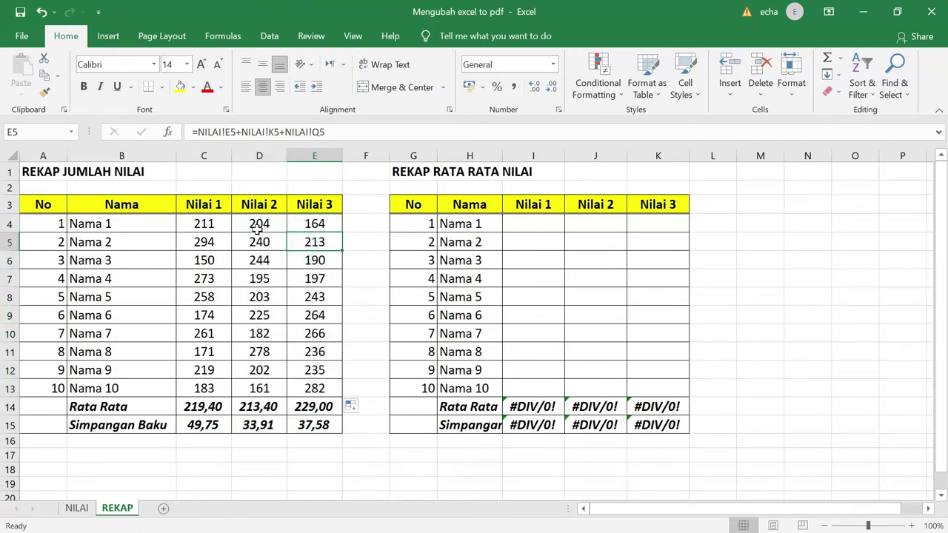
Change Nama 1's Tabel 1 Nilai 1 score to 90 and check the REKAP total updates
click(76, 507)
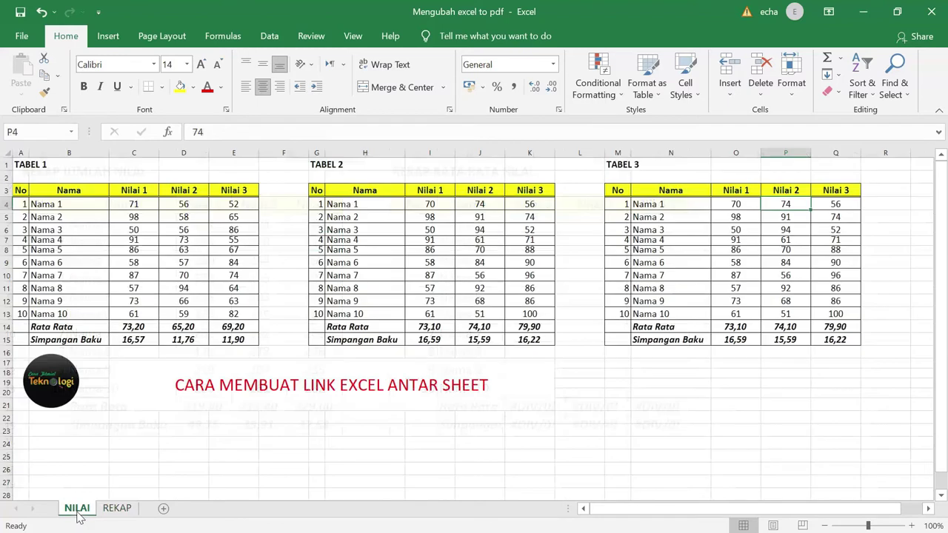
click(144, 205)
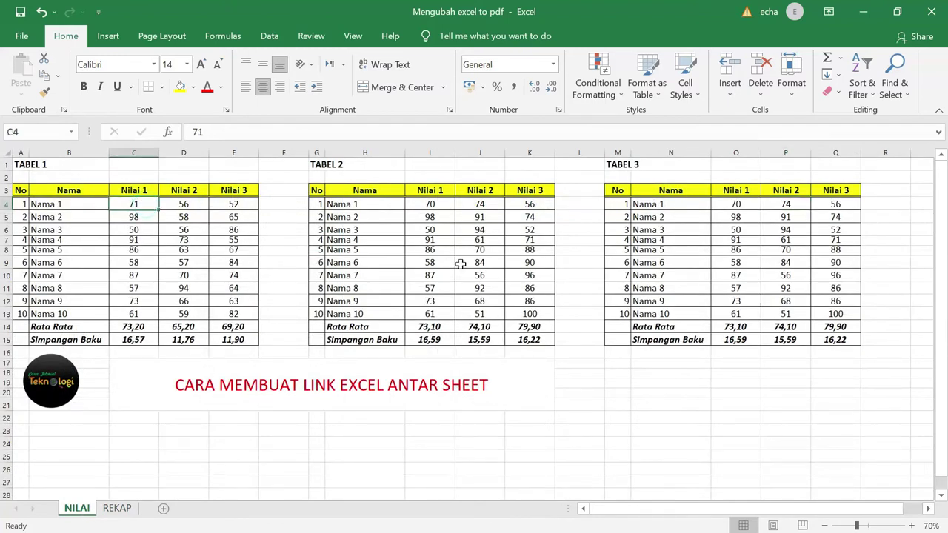
text(90)
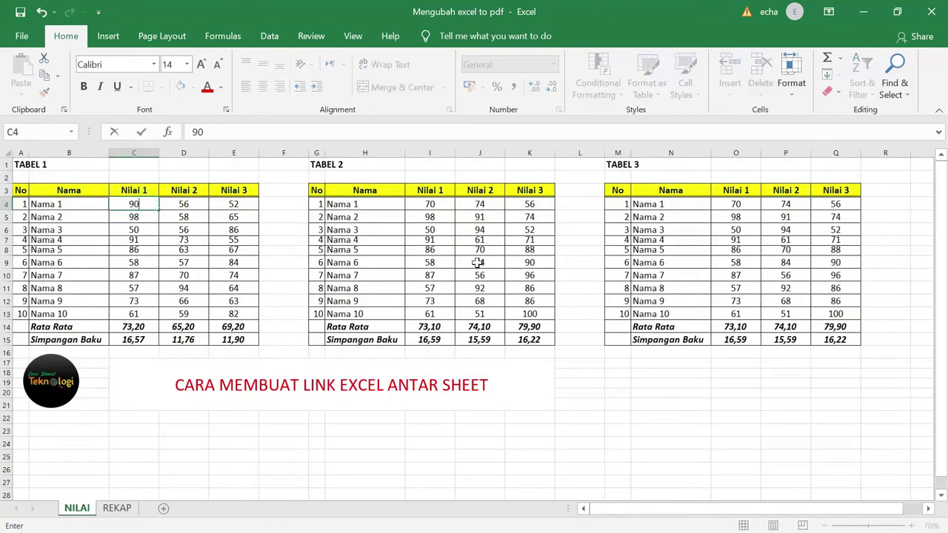
key(Return)
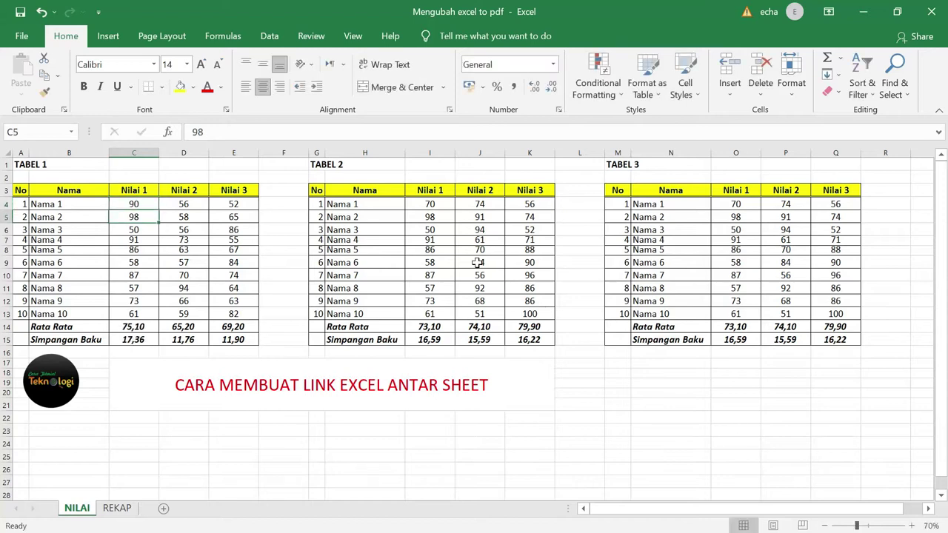
click(117, 508)
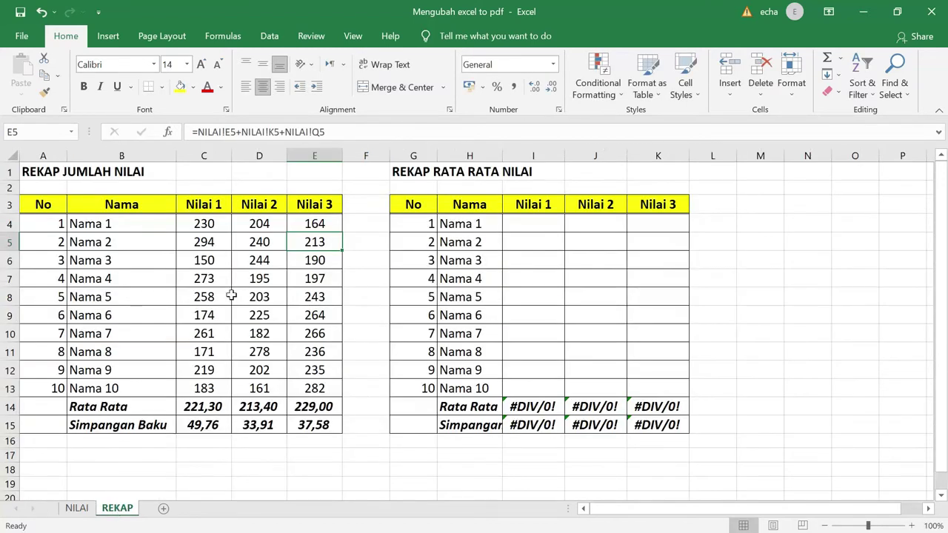
click(212, 225)
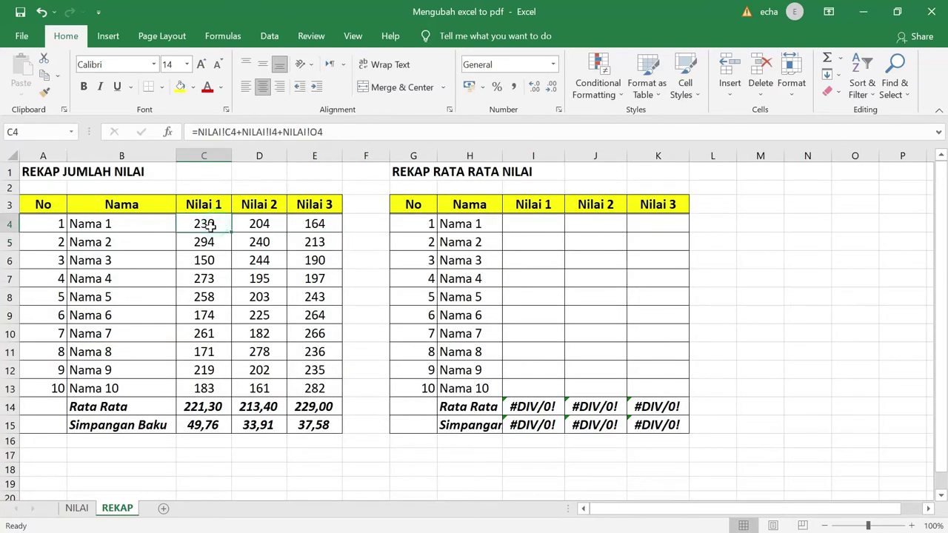
Restore that score to 71 and watch the REKAP total revert
click(75, 508)
click(139, 203)
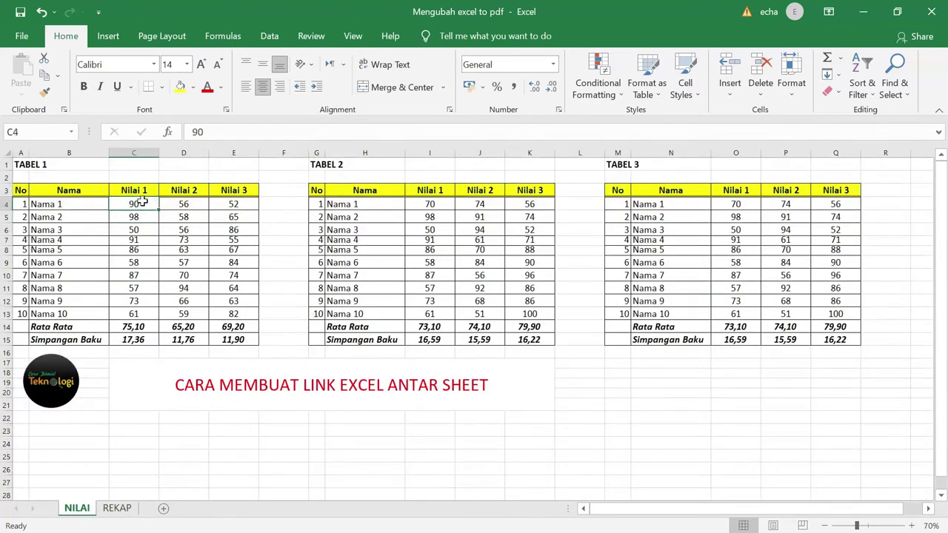
text(71)
key(Return)
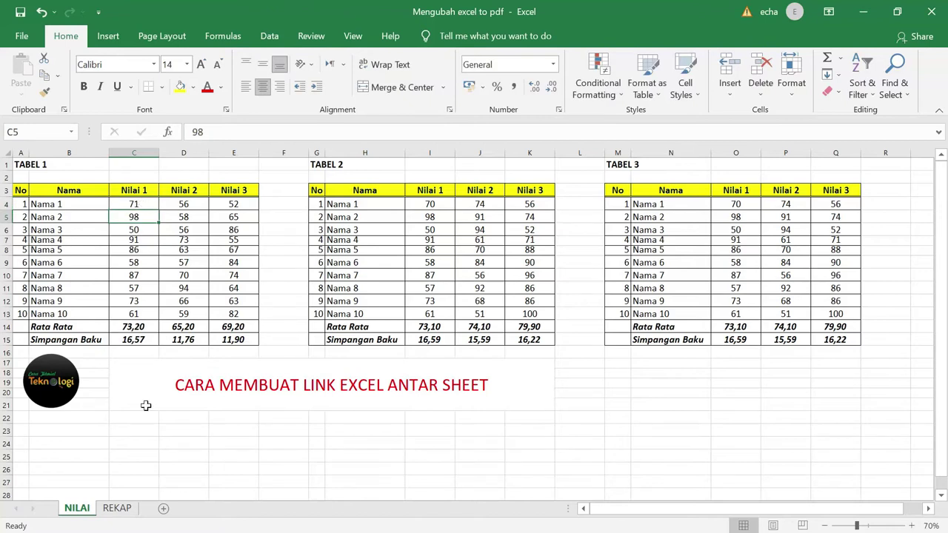
click(122, 509)
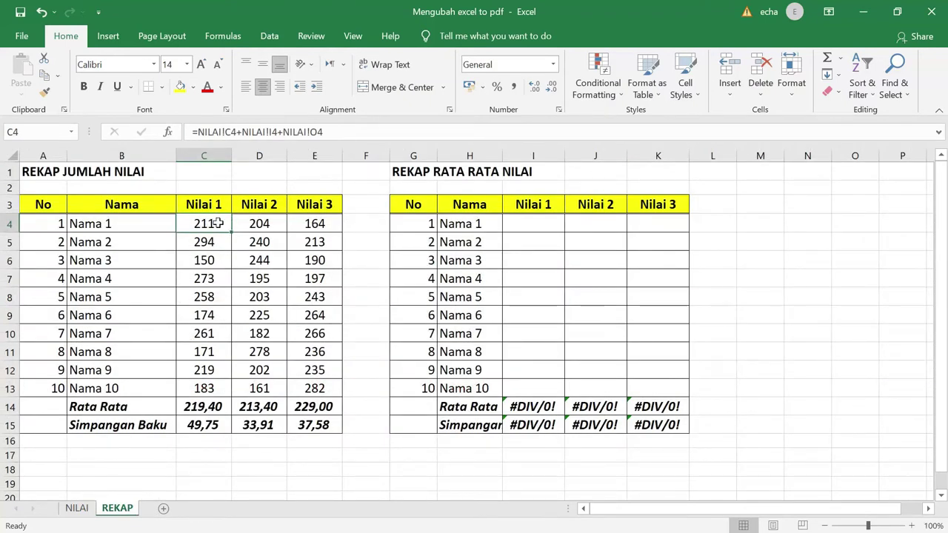
Set the score to 90 again so the linked REKAP total shows 230
click(91, 509)
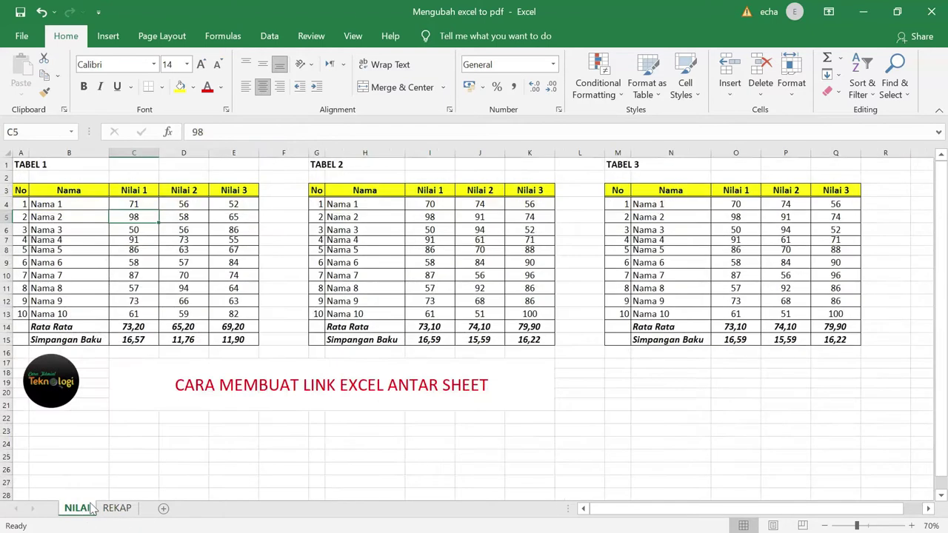
click(139, 203)
text(90)
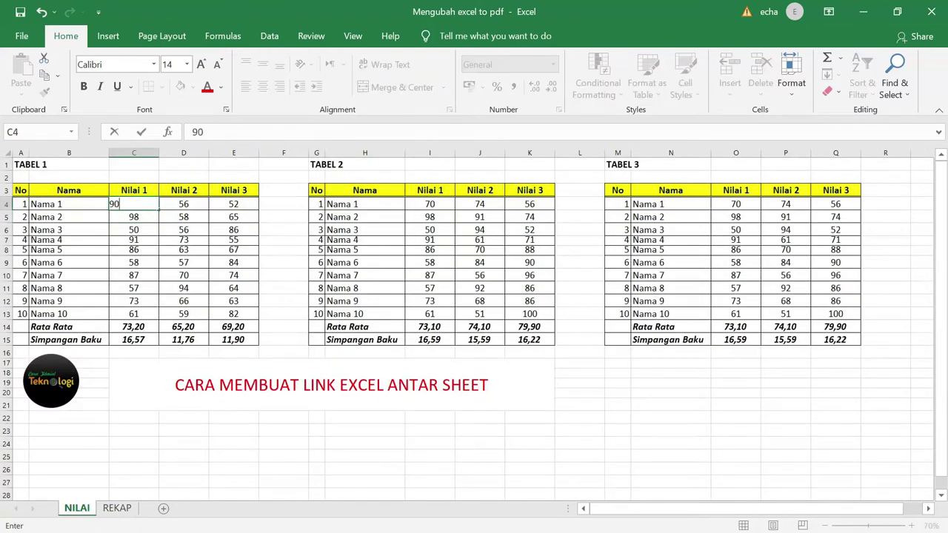
key(Return)
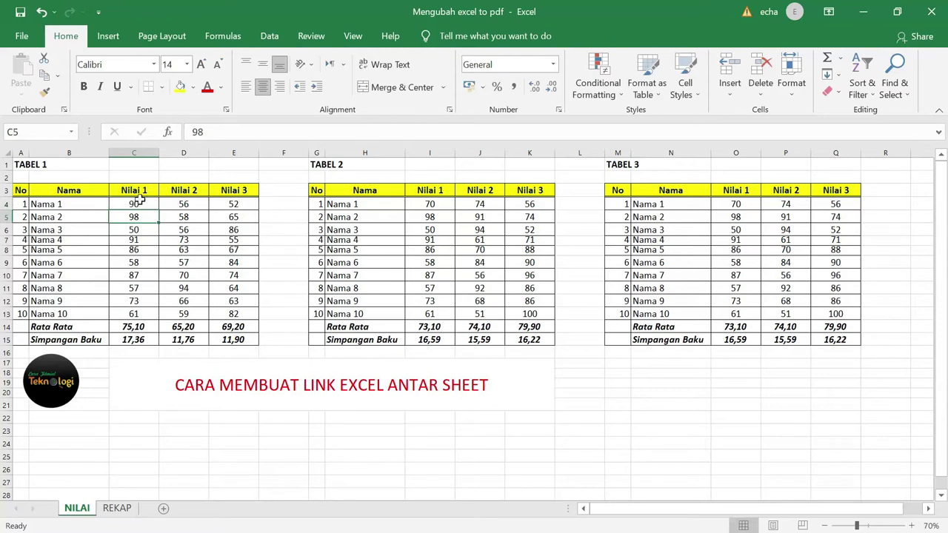
click(117, 509)
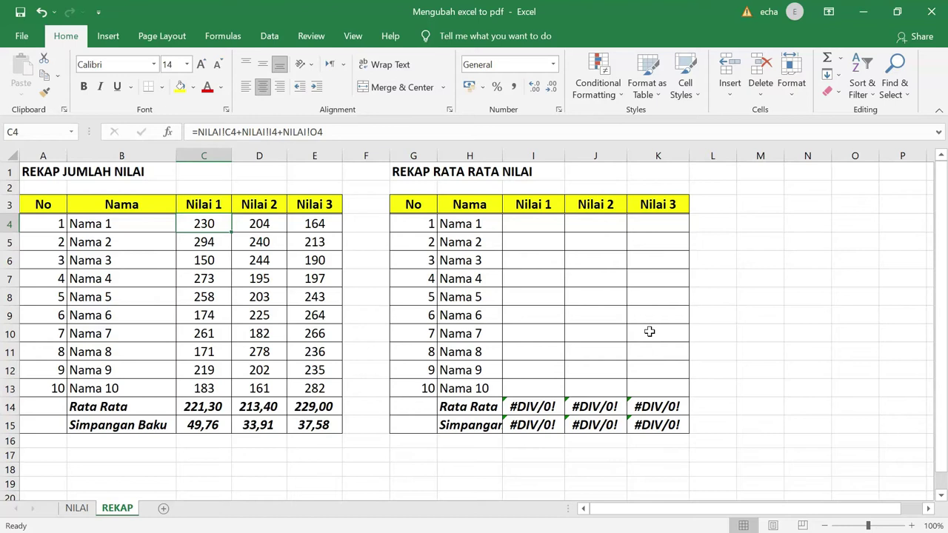
In REKAP cell I4, enter =AVERAGE(NILAI!C4;NILAI!I4;NILAI!O4)
click(535, 223)
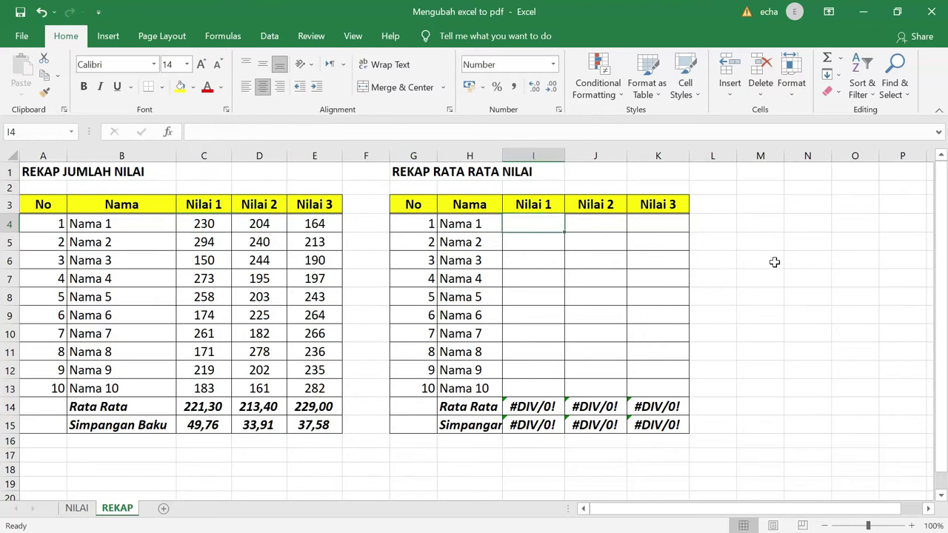
text(=)
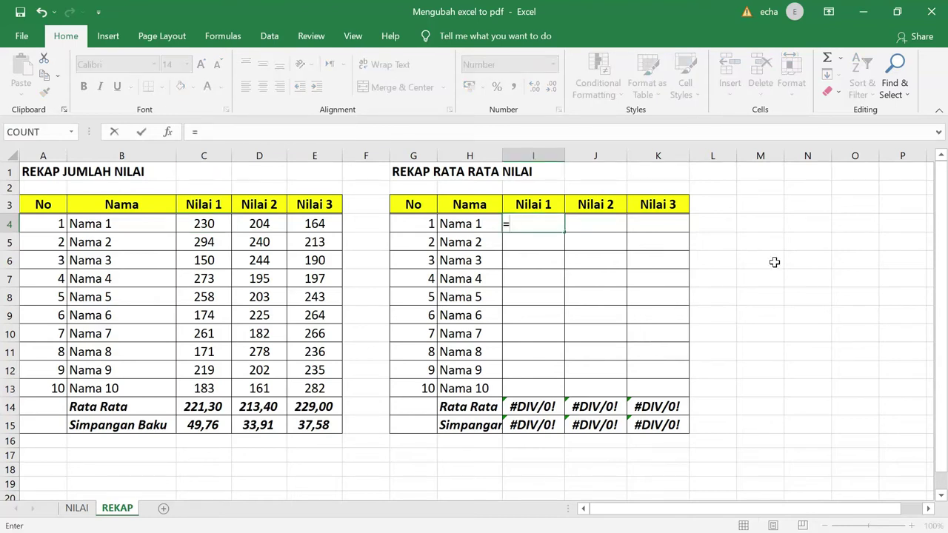
text(AVERAGE)
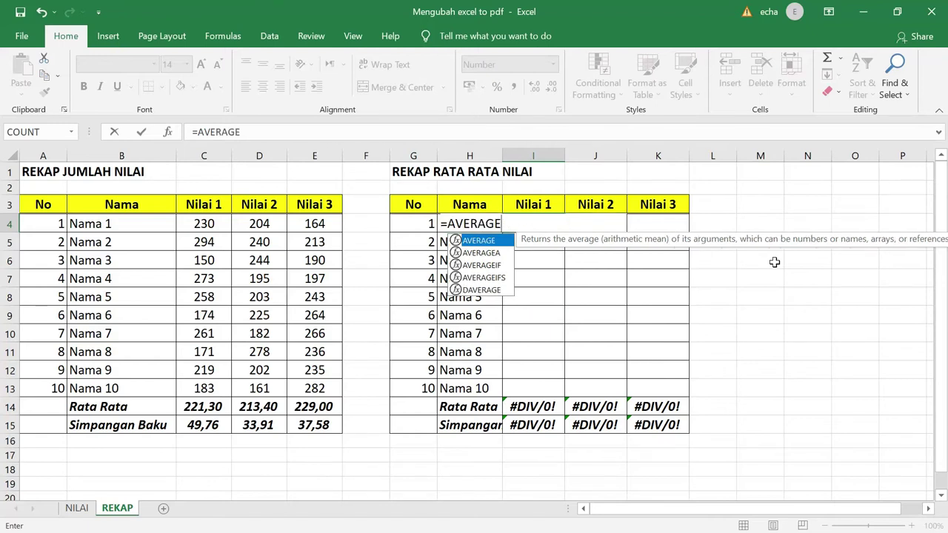
text(()
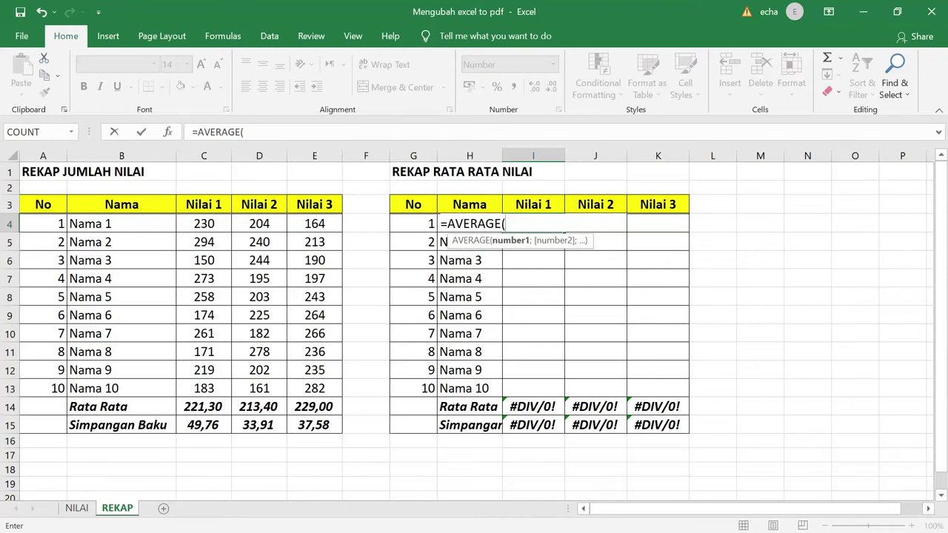
click(78, 510)
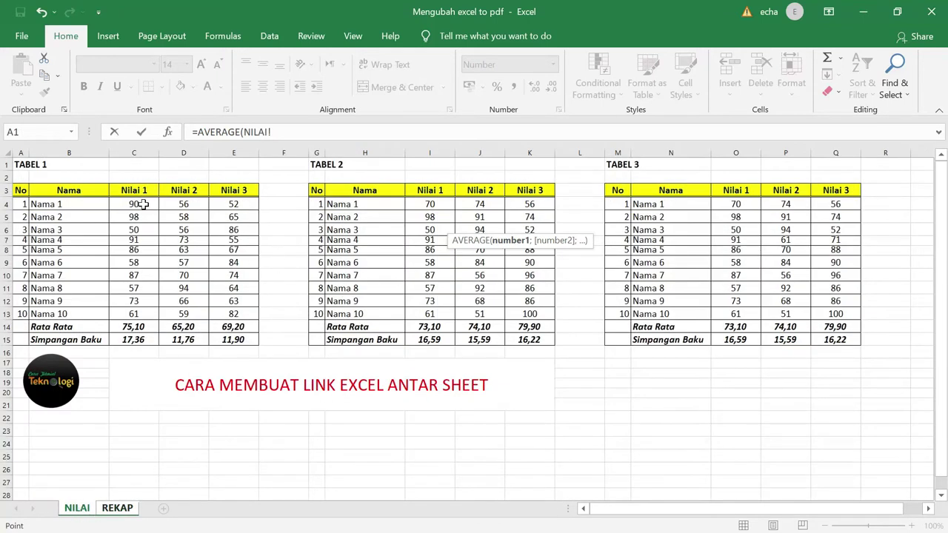
click(140, 204)
click(296, 132)
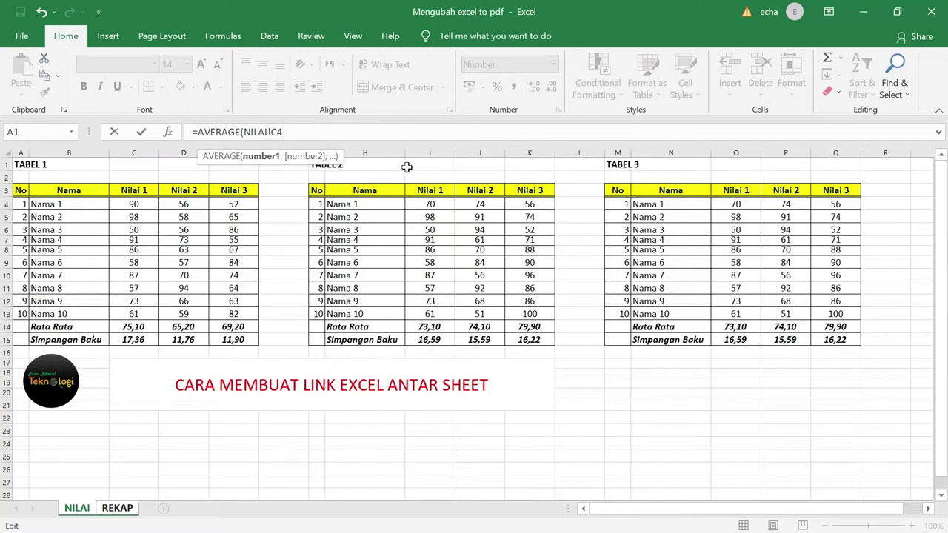
text(;)
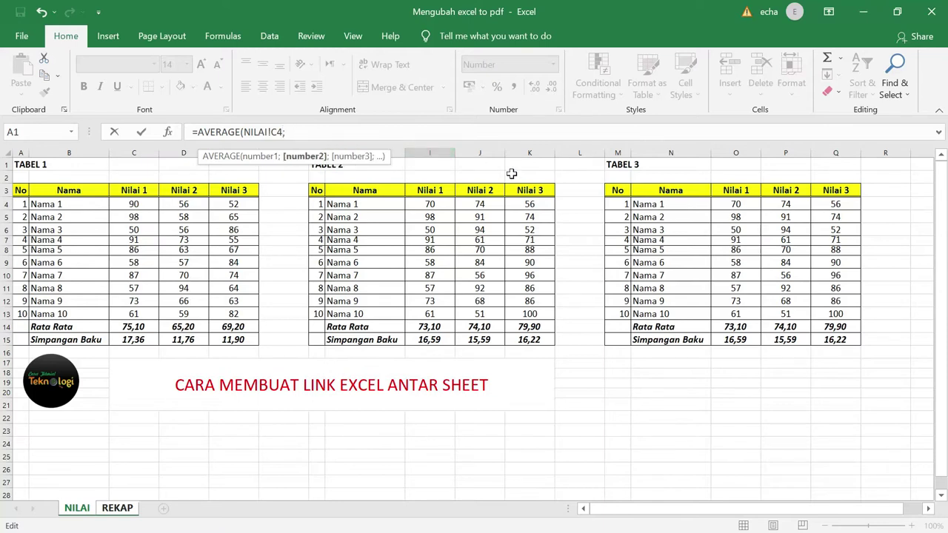
click(437, 207)
text(;)
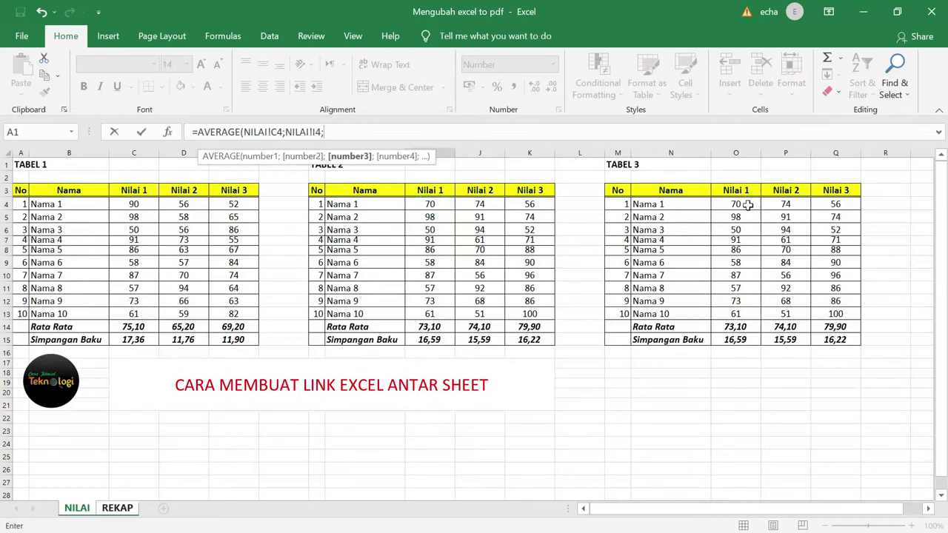
click(748, 204)
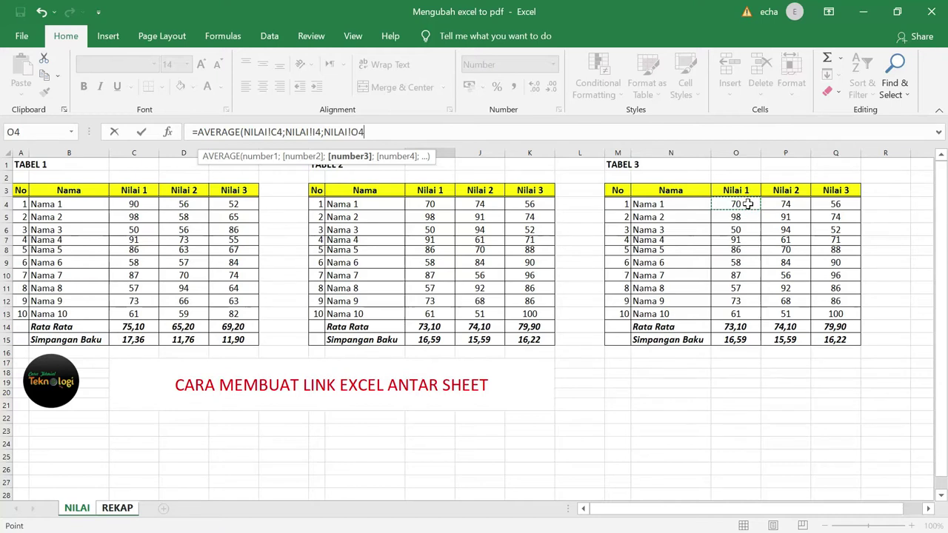
text())
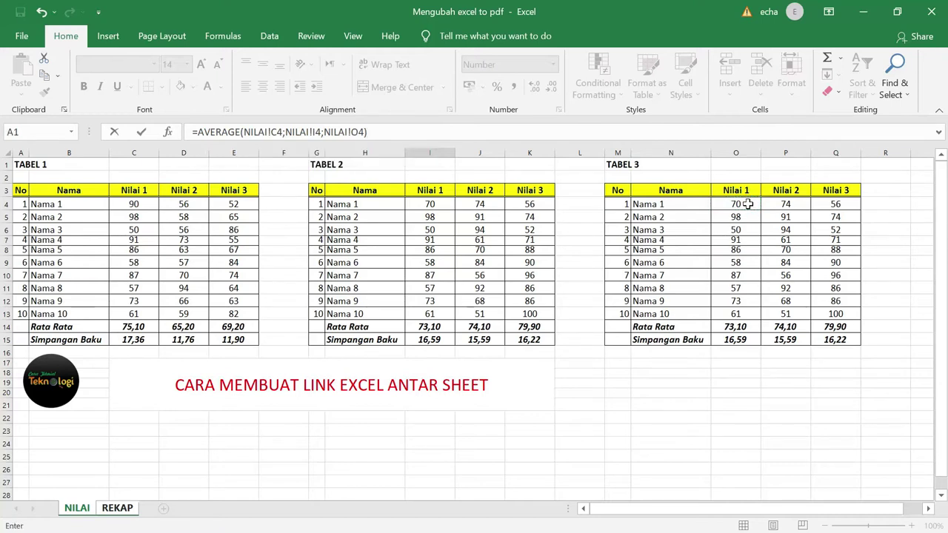
key(Return)
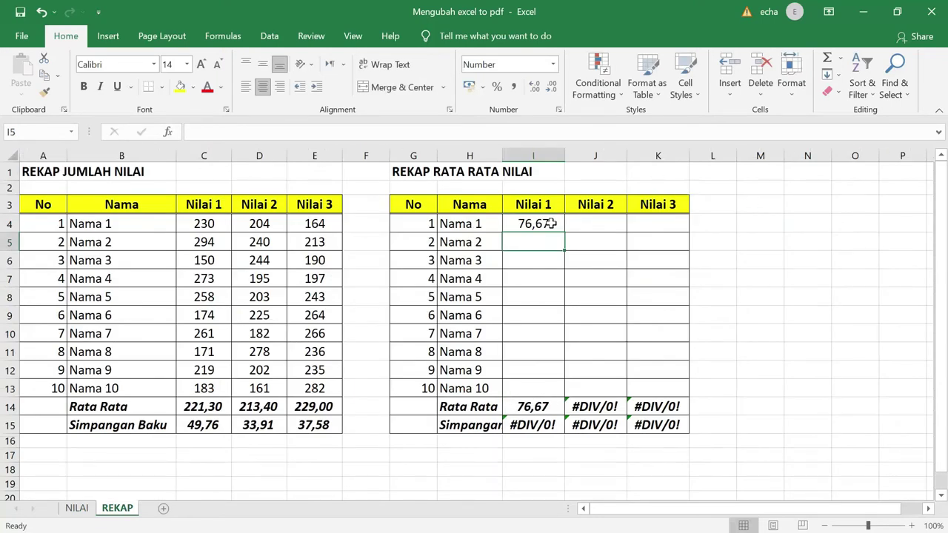
Fill the average formula down to I13 and across into J4
click(548, 224)
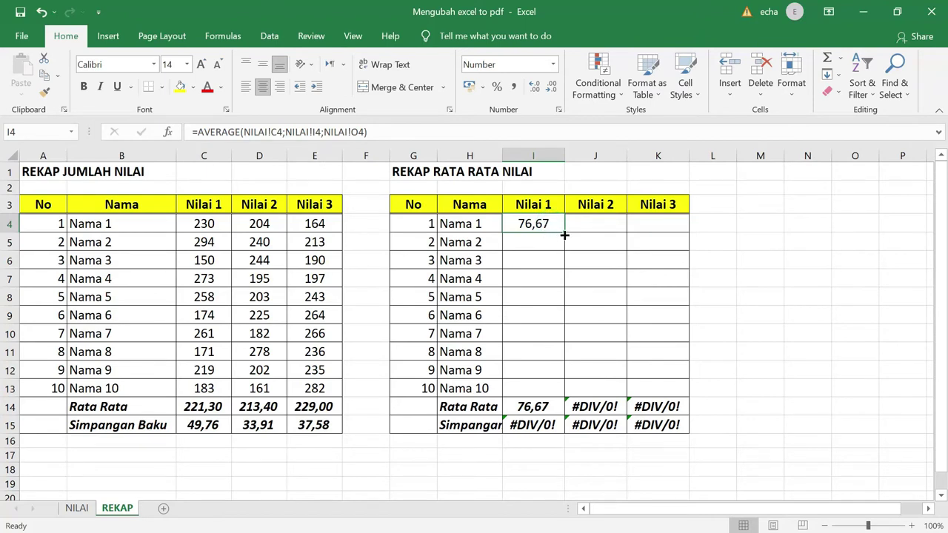
drag(565, 233, 572, 390)
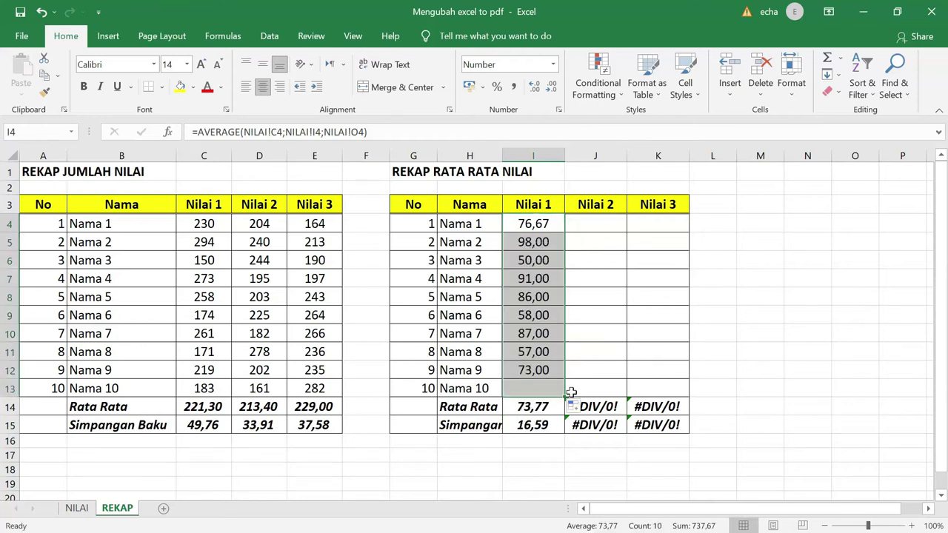
click(549, 228)
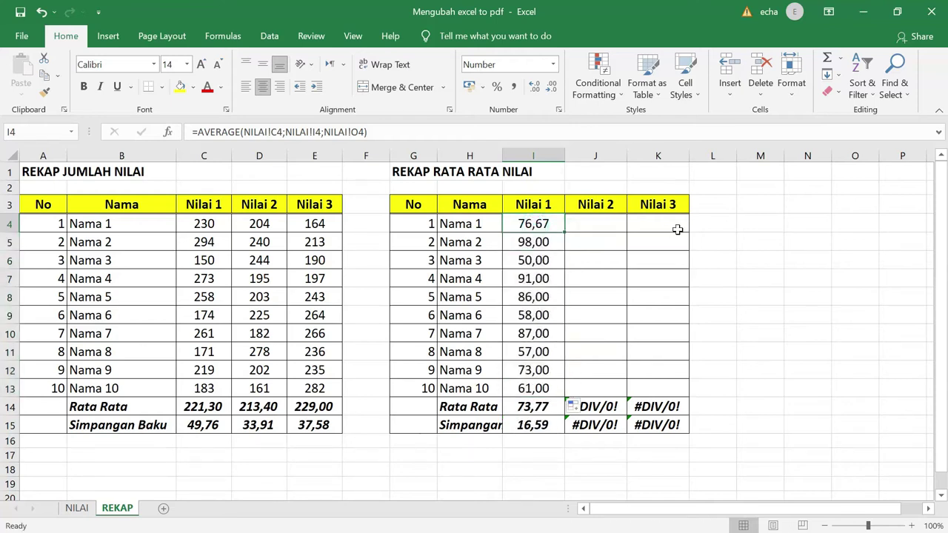
drag(566, 233, 618, 231)
click(612, 228)
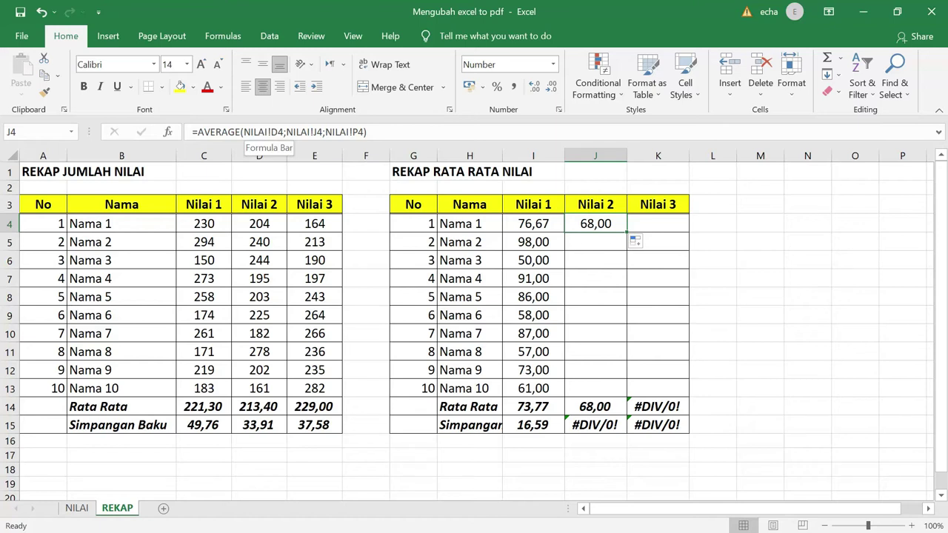
Verify the Nilai 2 scores on NILAI, then fill the averages through Nilai 3 to K13
click(83, 509)
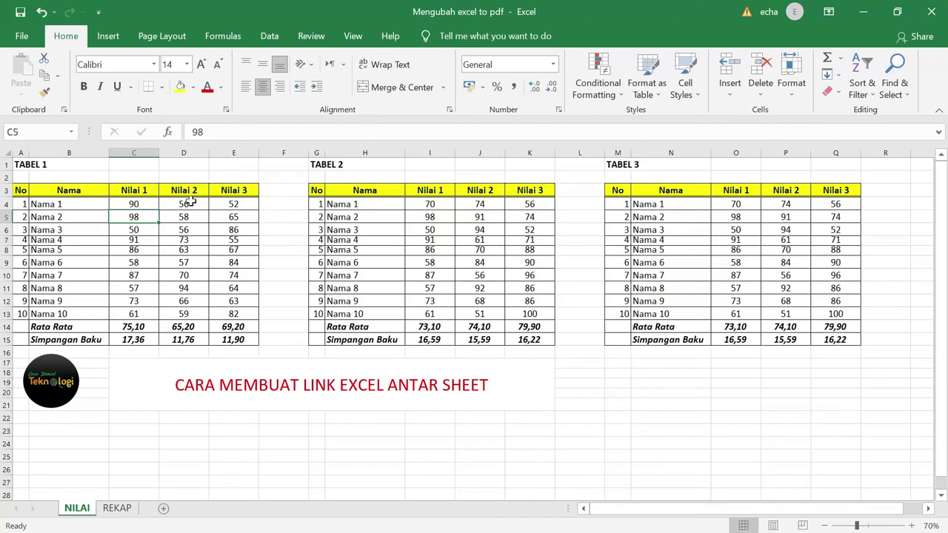
click(191, 203)
click(478, 205)
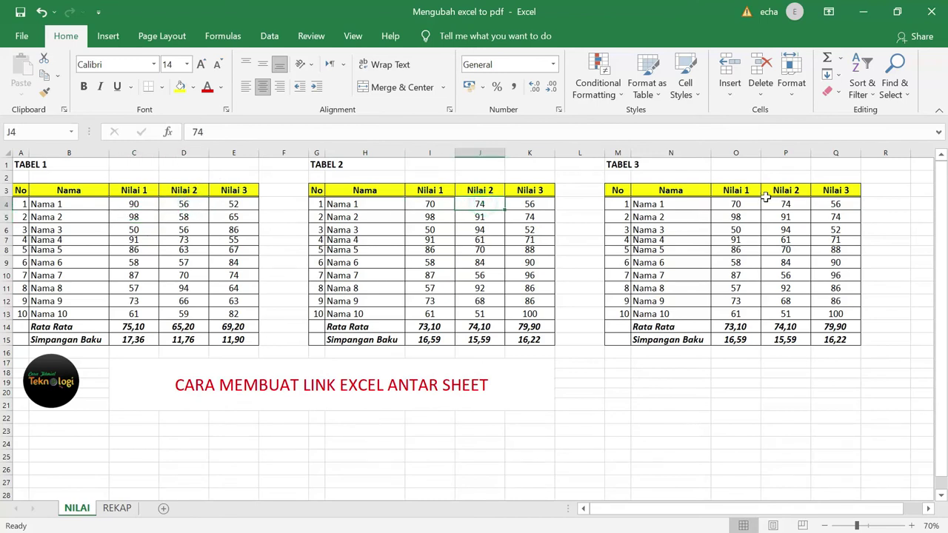
click(780, 204)
click(117, 508)
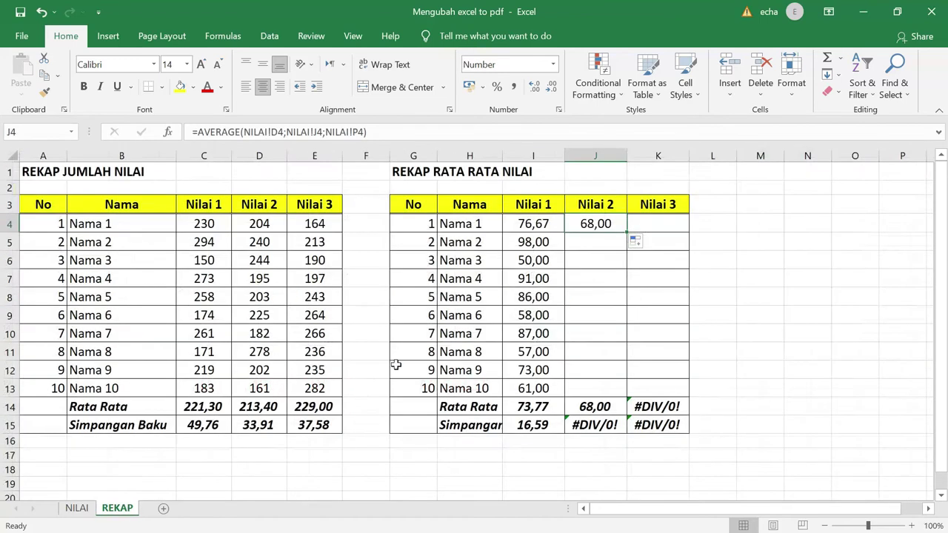
mouse_move(626, 231)
mouse_down()
mouse_move(687, 230)
mouse_move(685, 395)
mouse_up()
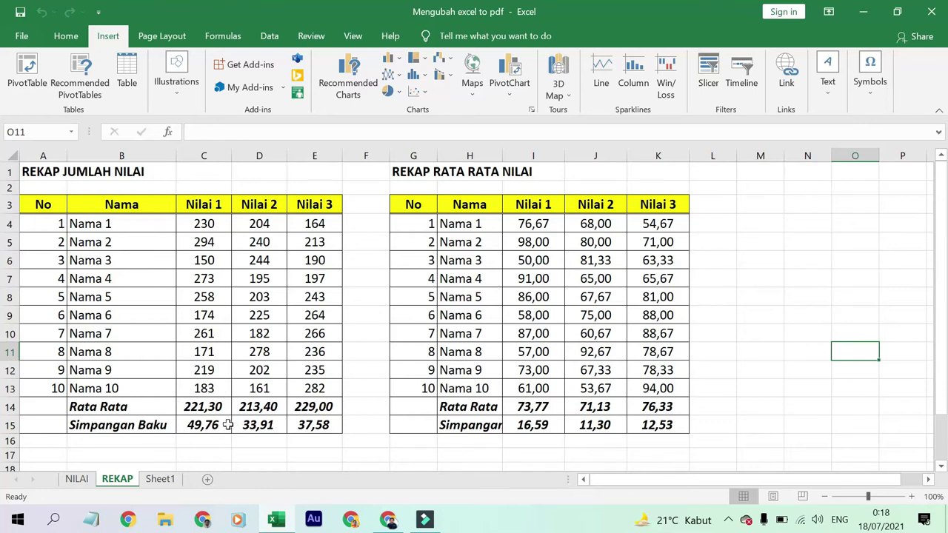
Add a new sheet and rename it LINK TOMBOL
click(209, 482)
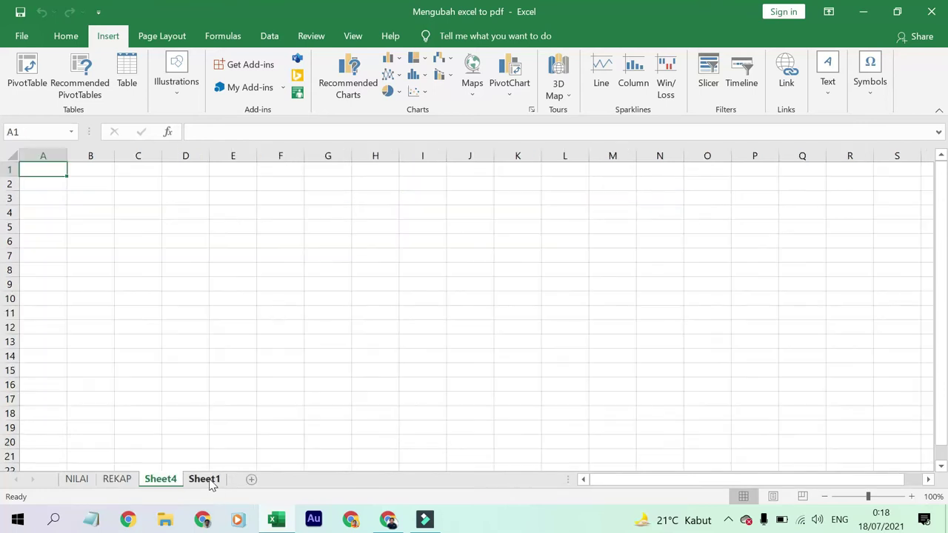
right_click(159, 480)
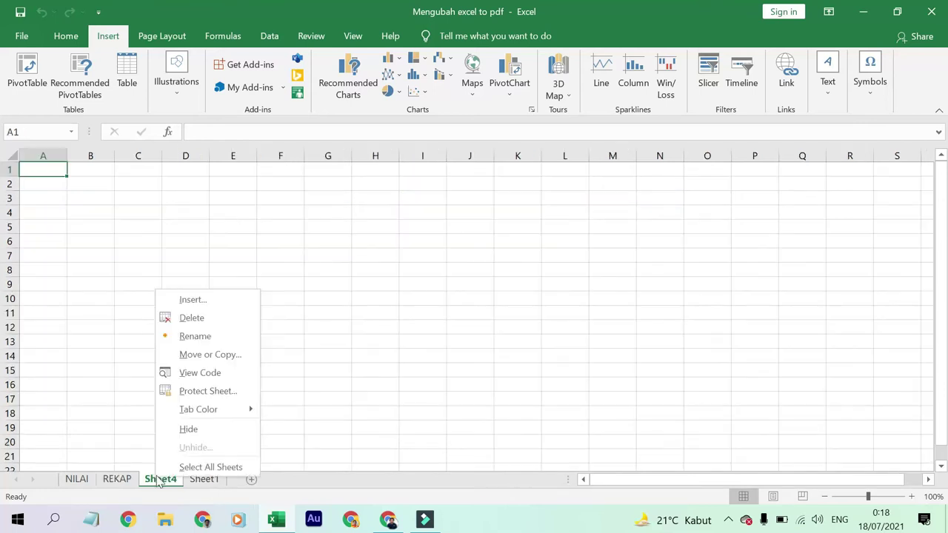
click(210, 336)
text(LINK TOMBOL)
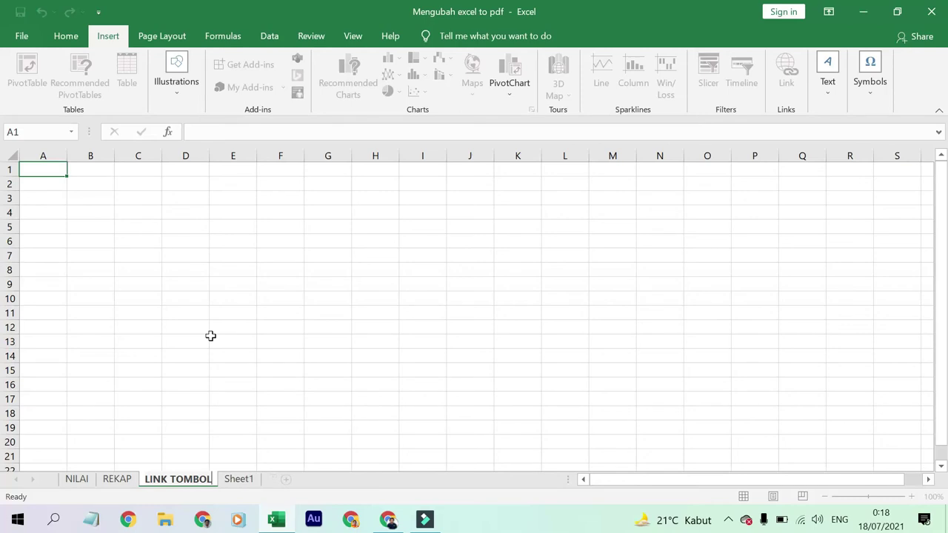
key(Return)
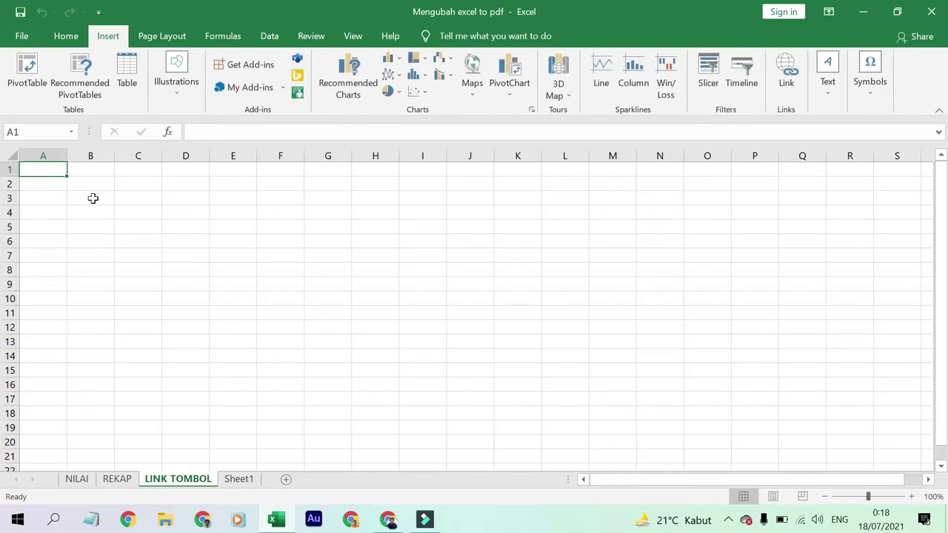
Draw a rectangle over cells C3 to E6 and begin editing its text
click(93, 198)
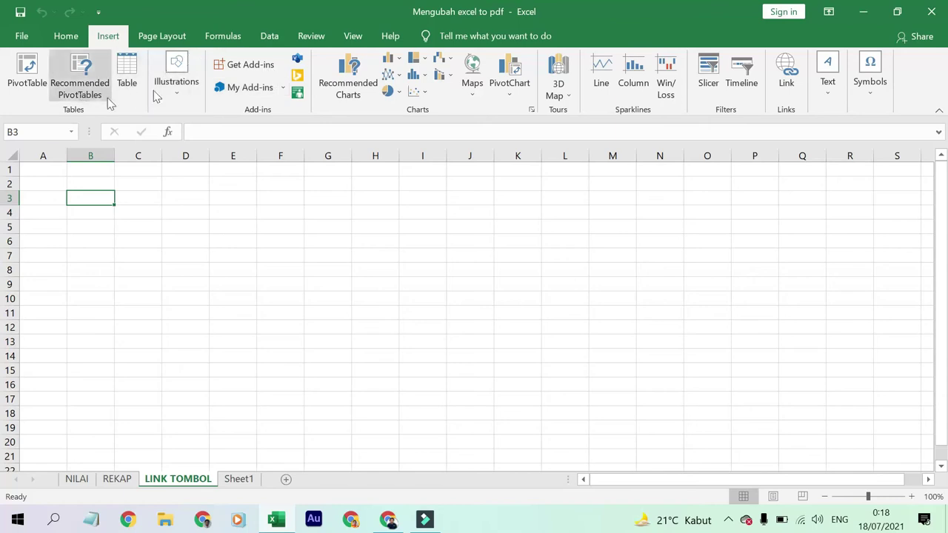
click(176, 92)
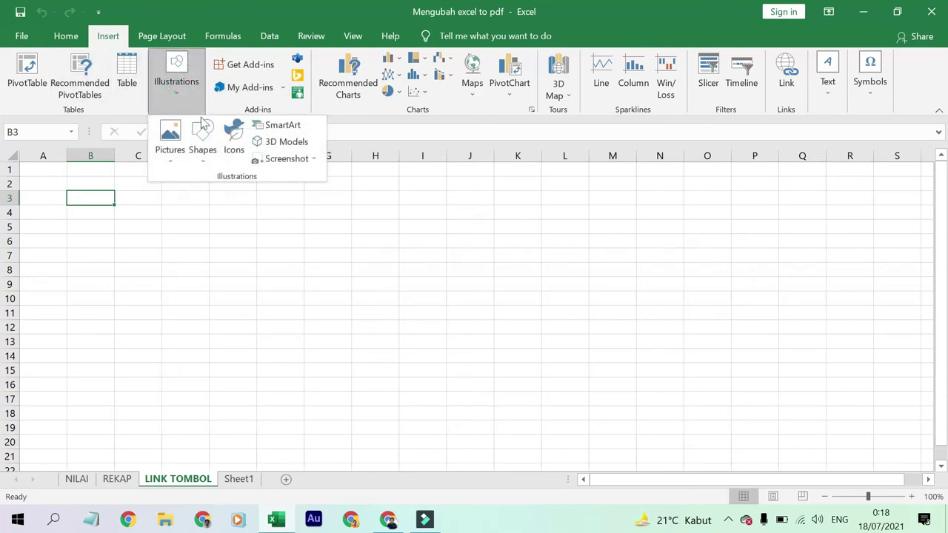
click(204, 160)
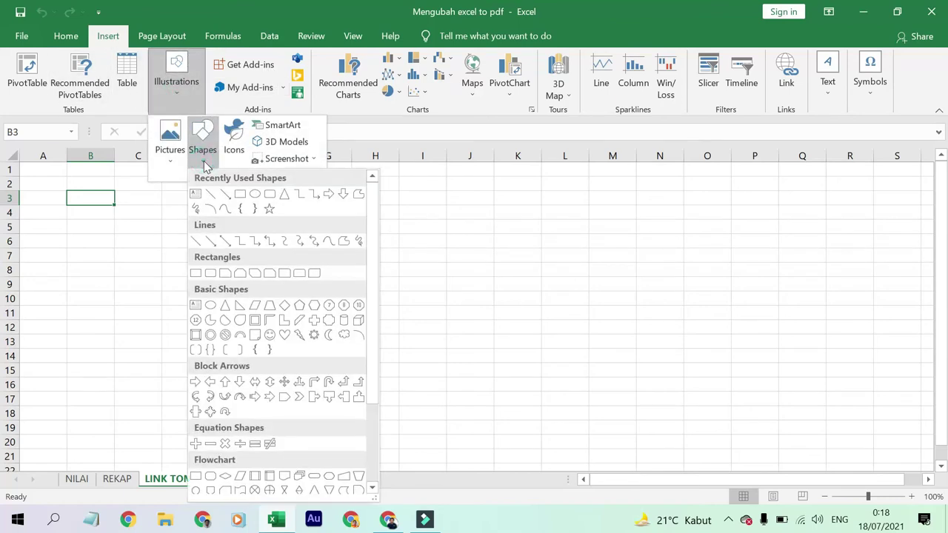
click(270, 194)
drag(129, 201, 229, 241)
right_click(193, 220)
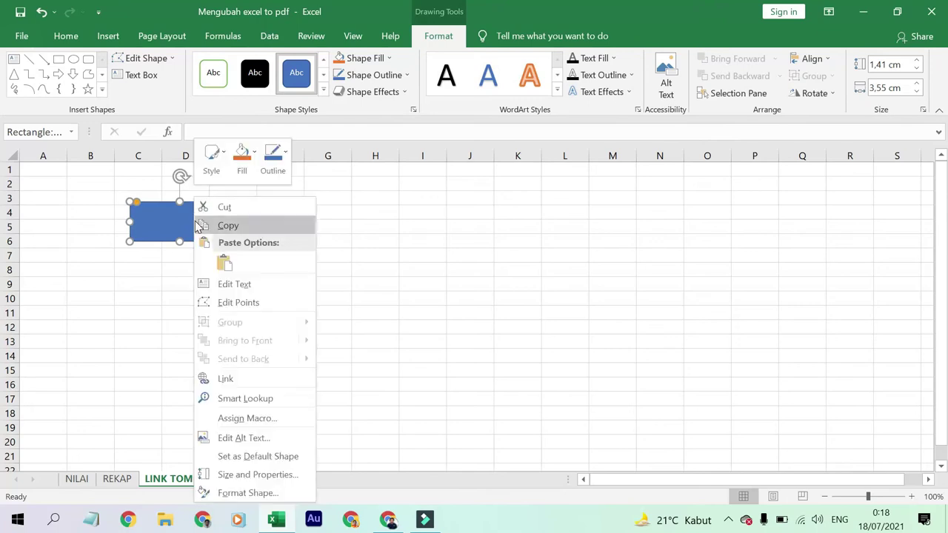
click(246, 280)
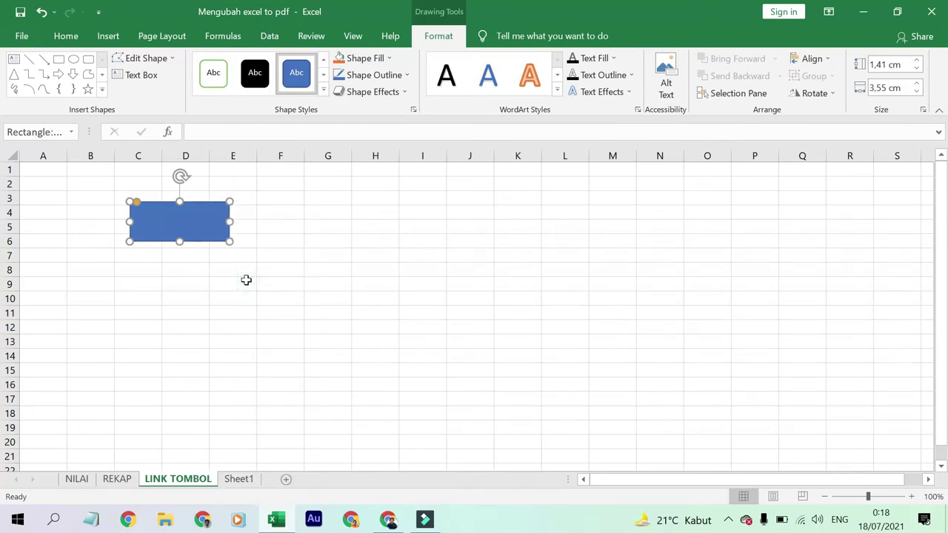
Label the rectangle NILAI in 24 pt, centred horizontally and vertically
text(NILAI)
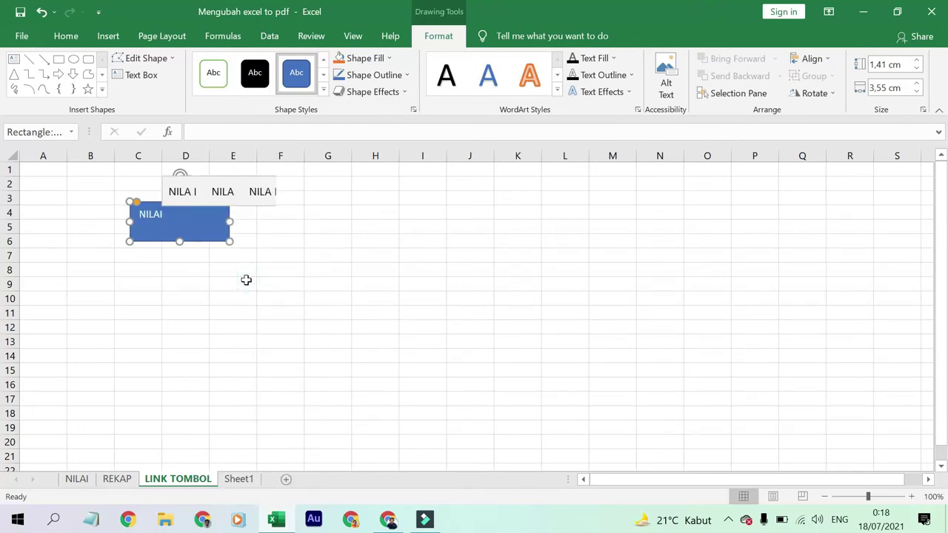
click(66, 35)
click(187, 65)
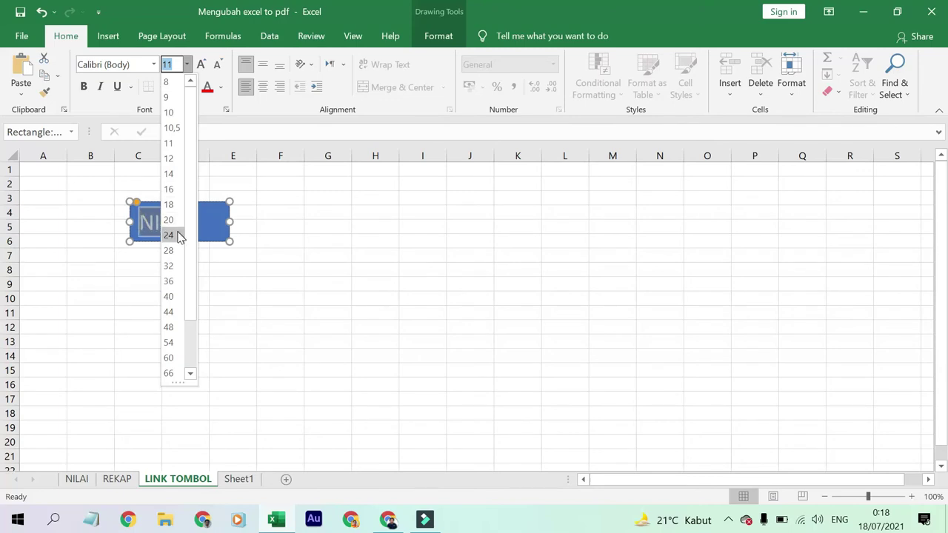
click(179, 235)
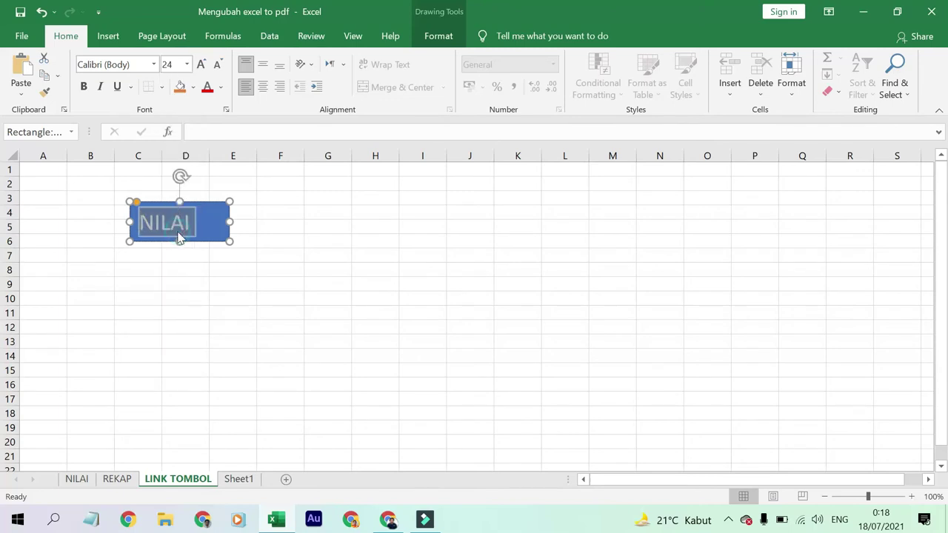
click(265, 89)
click(262, 65)
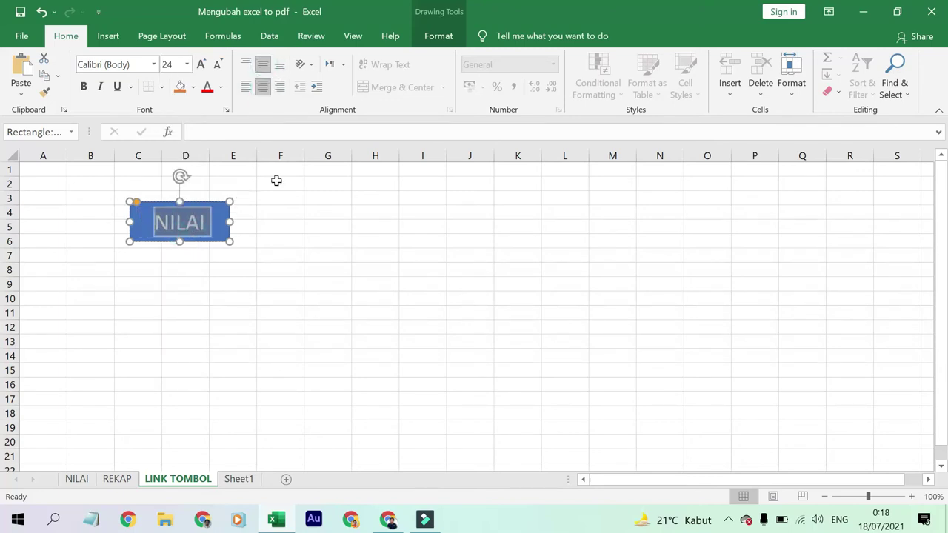
Copy the NILAI button and paste the copy directly below it at C7
click(296, 241)
click(171, 275)
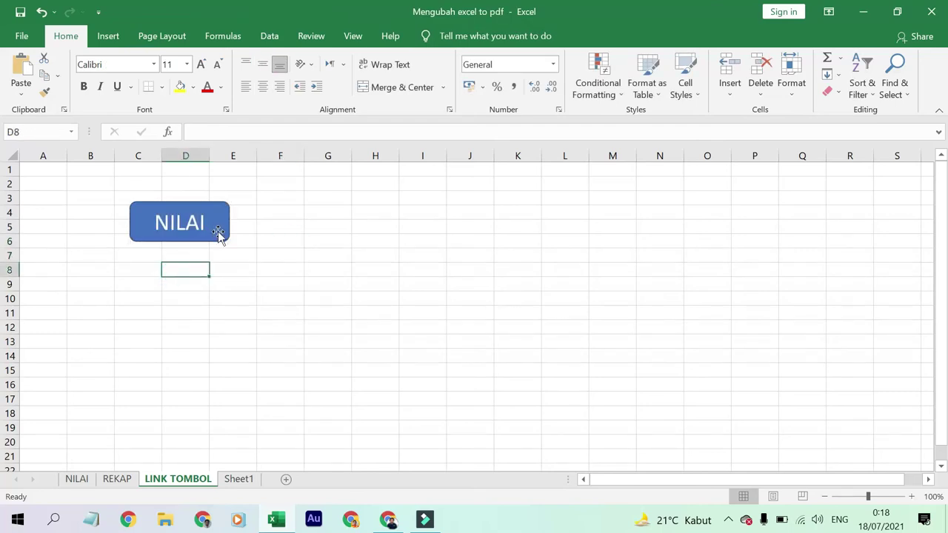
click(218, 231)
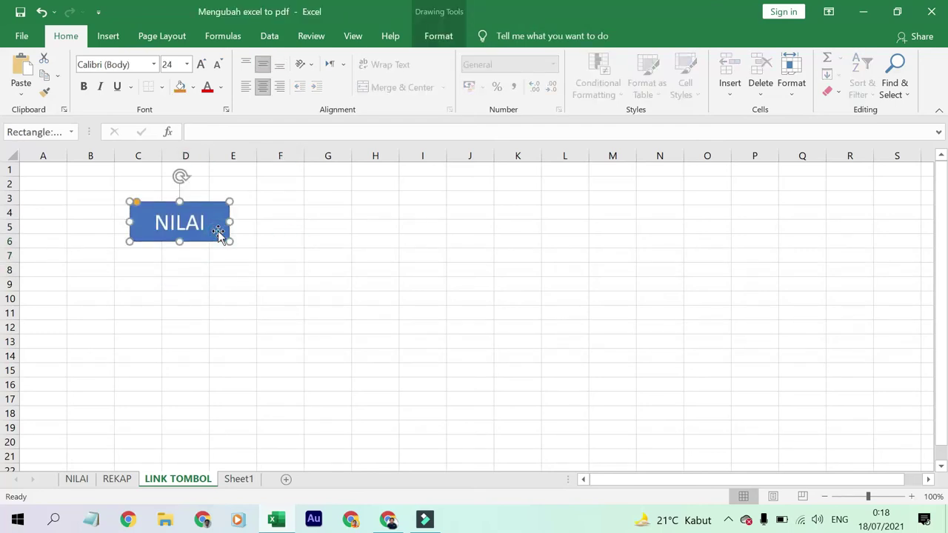
right_click(218, 231)
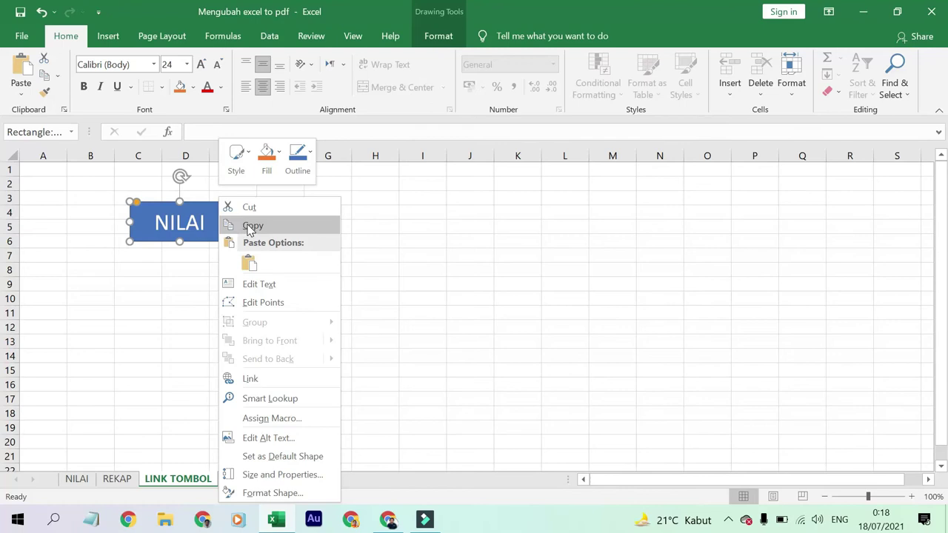
click(245, 224)
click(145, 258)
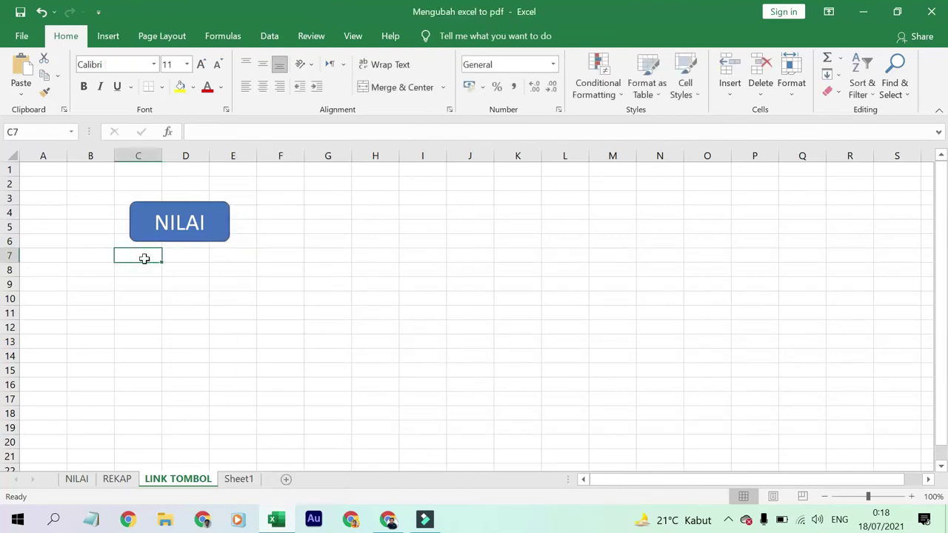
right_click(144, 258)
click(174, 225)
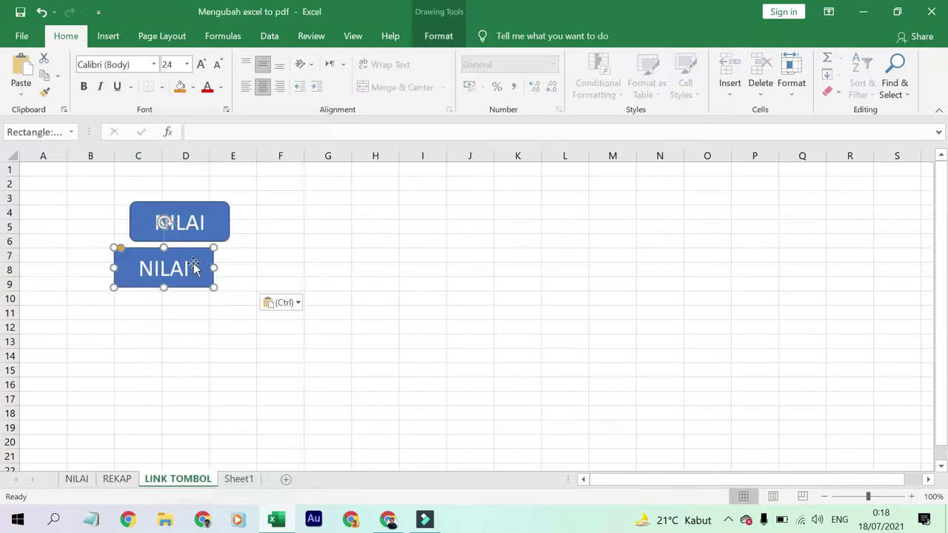
drag(200, 253, 210, 260)
drag(211, 261, 213, 262)
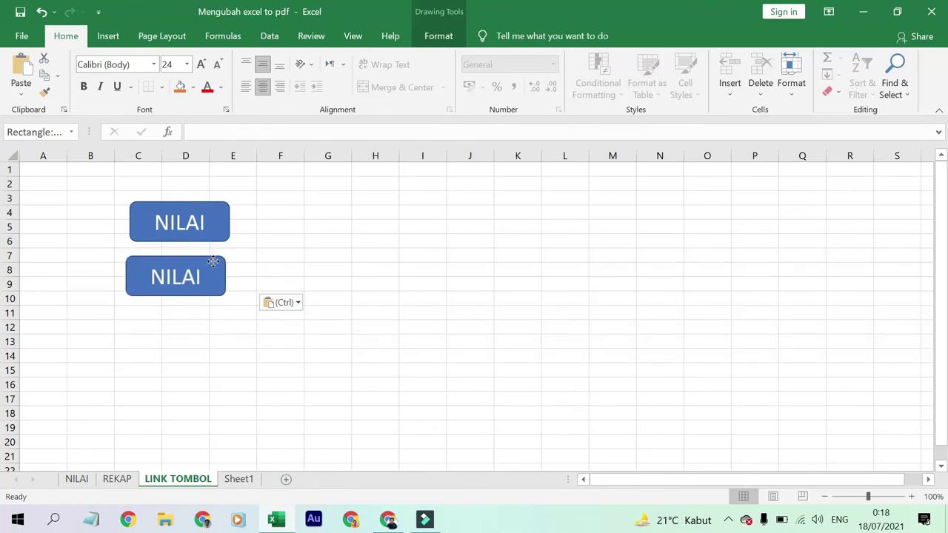
Relabel the copy REKAP and give it an orange shape style
key(F2)
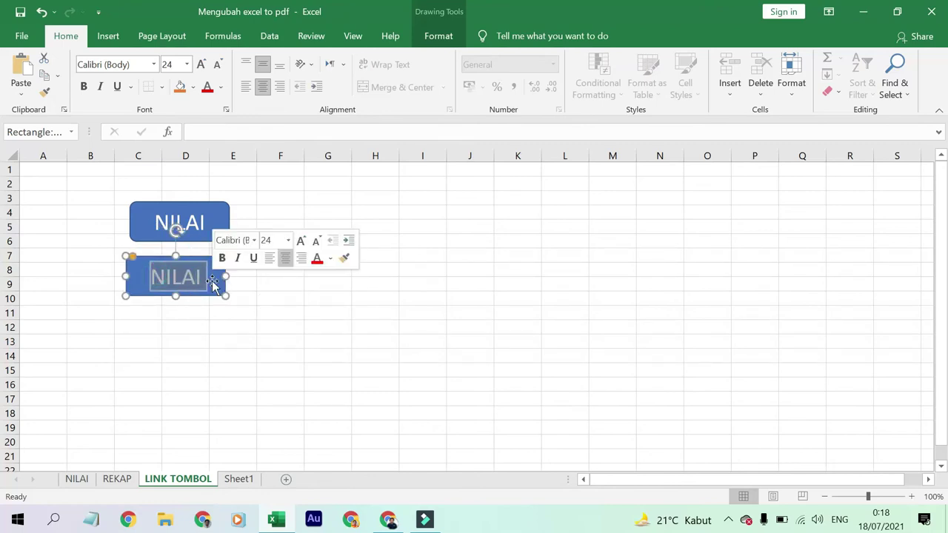
text(REKAP)
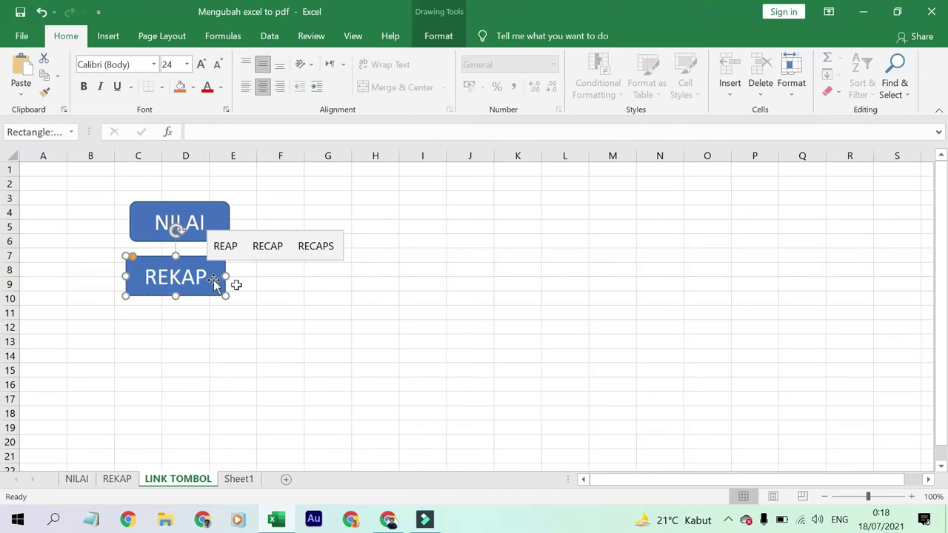
click(308, 311)
click(215, 267)
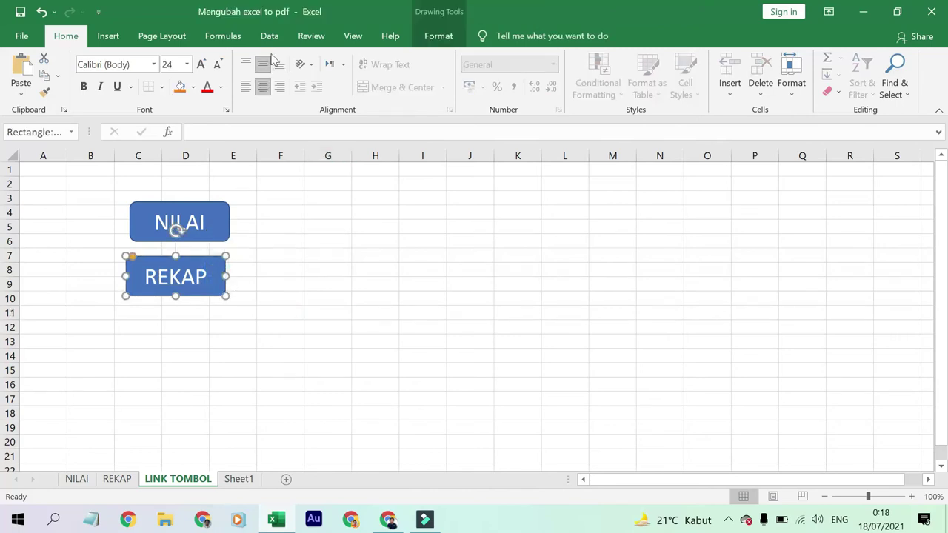
click(436, 36)
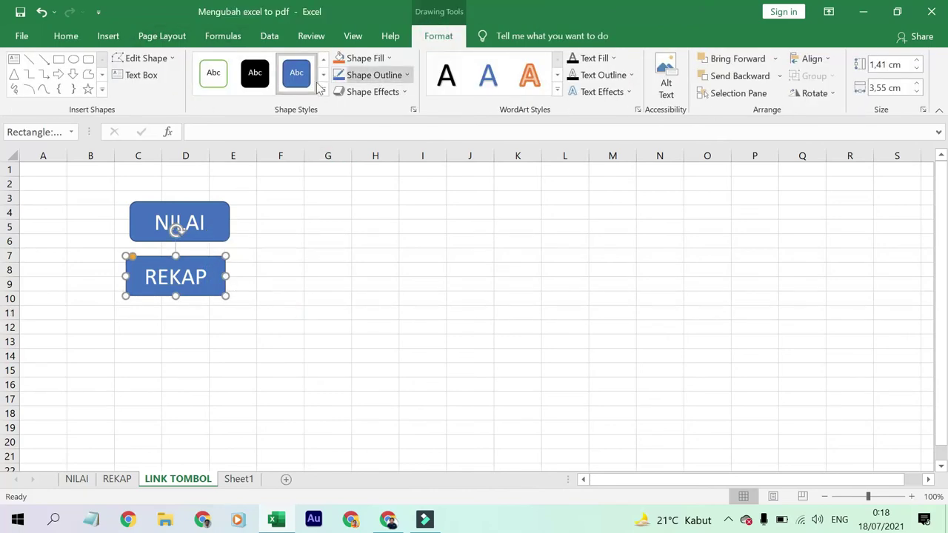
click(326, 92)
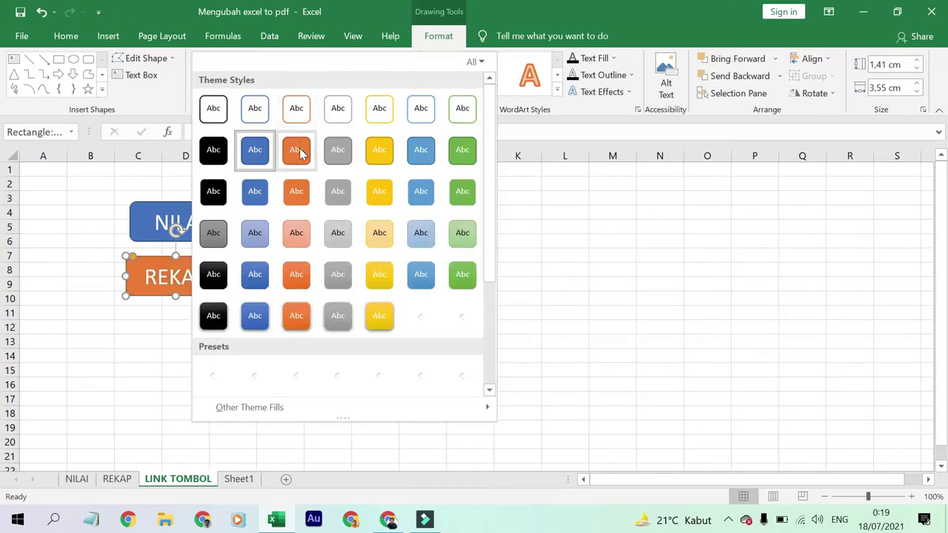
click(296, 150)
click(598, 284)
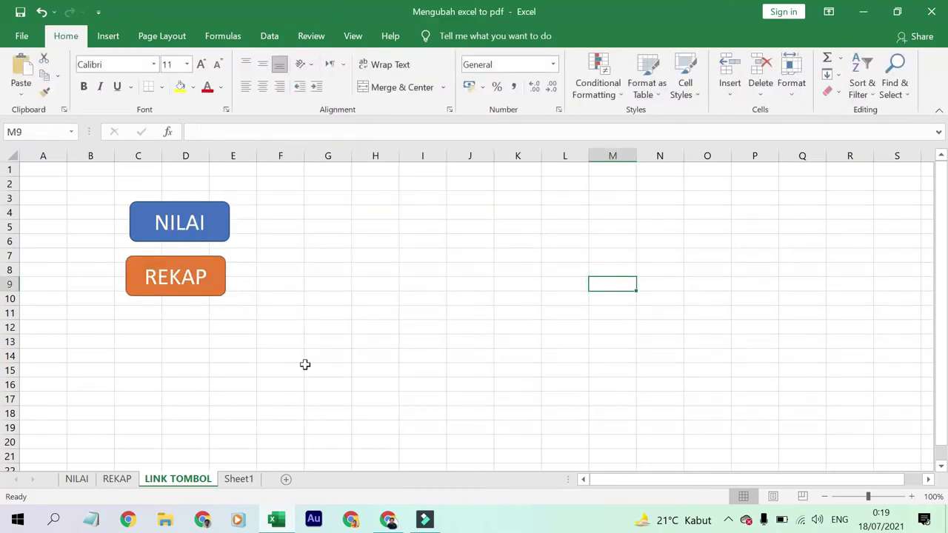
Align the REKAP button under the NILAI button on LINK TOMBOL and copy it
drag(220, 294, 223, 289)
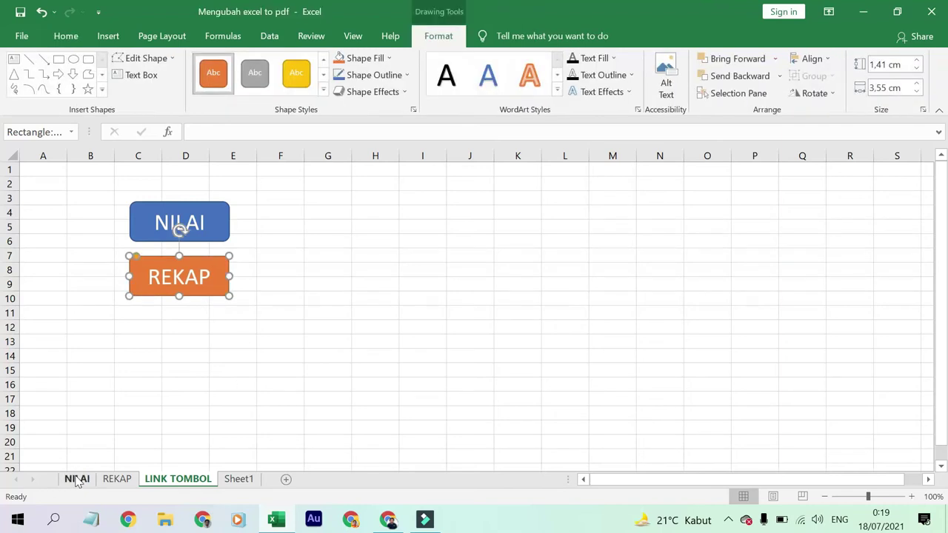
click(77, 479)
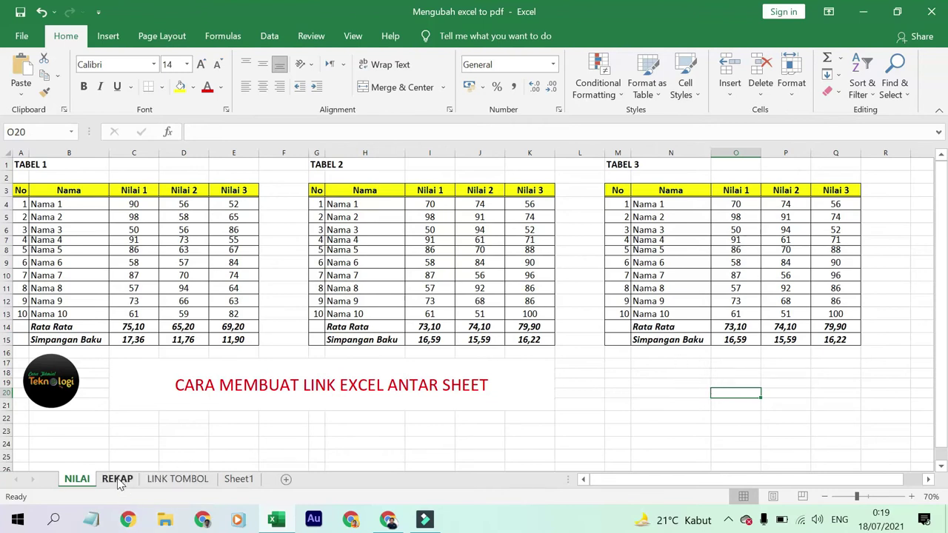
click(177, 479)
right_click(215, 198)
click(77, 479)
Paste the button at N20 on the NILAI sheet and relabel it MENU
right_click(641, 388)
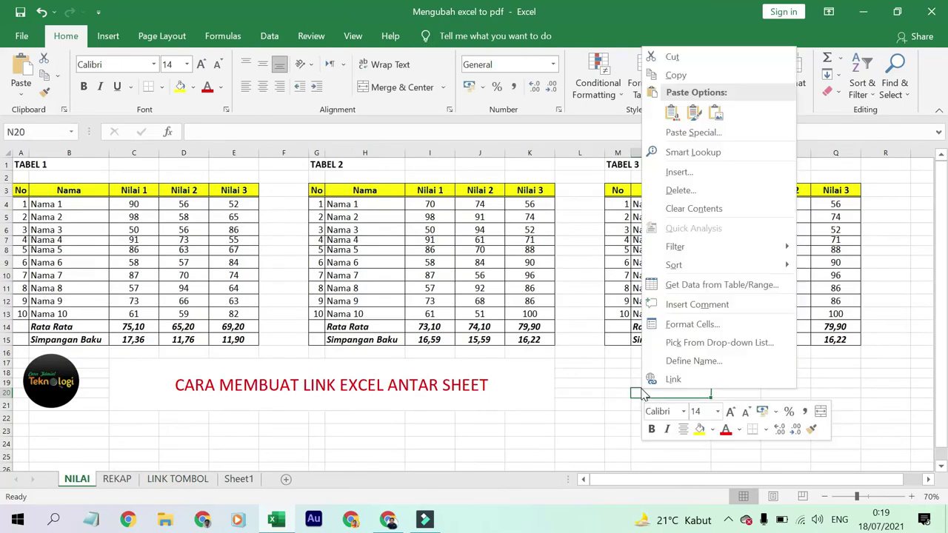
click(671, 113)
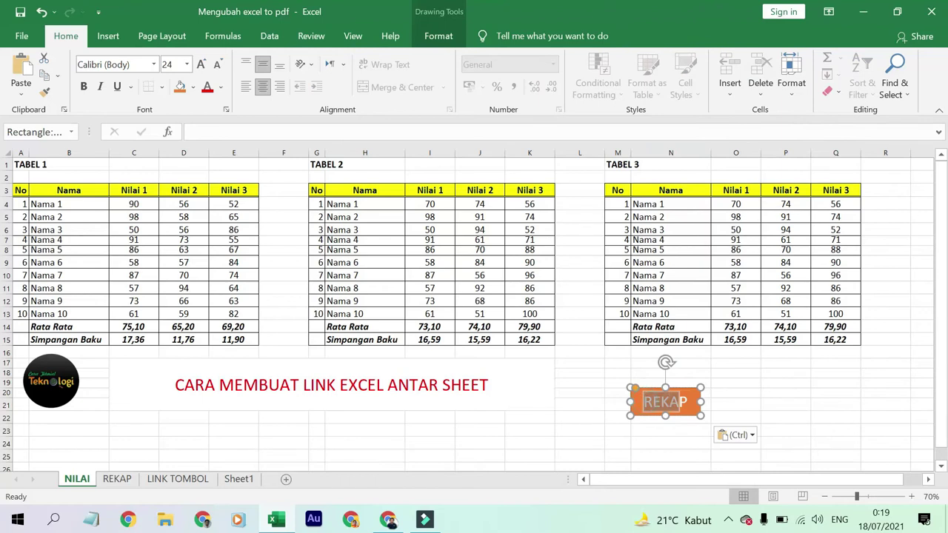
drag(645, 401, 696, 404)
text(MENU)
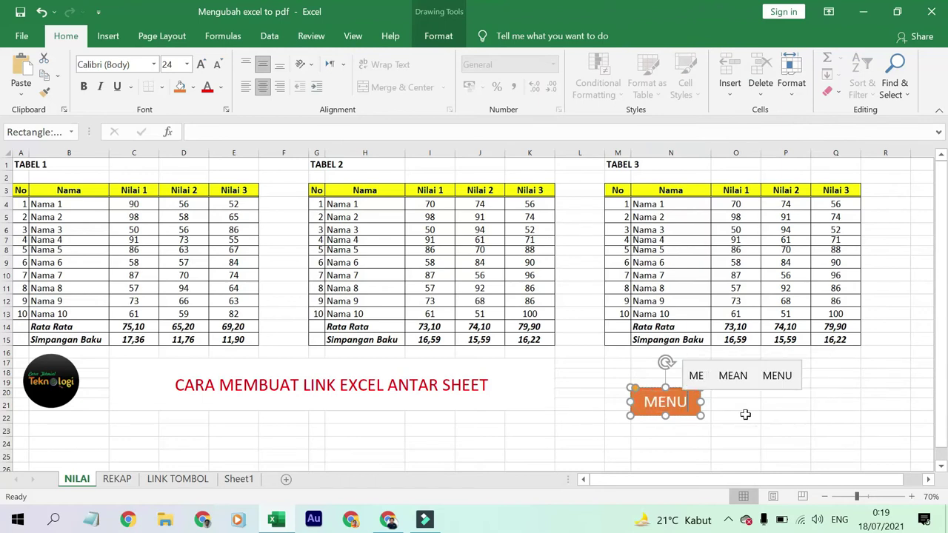
click(745, 414)
click(693, 398)
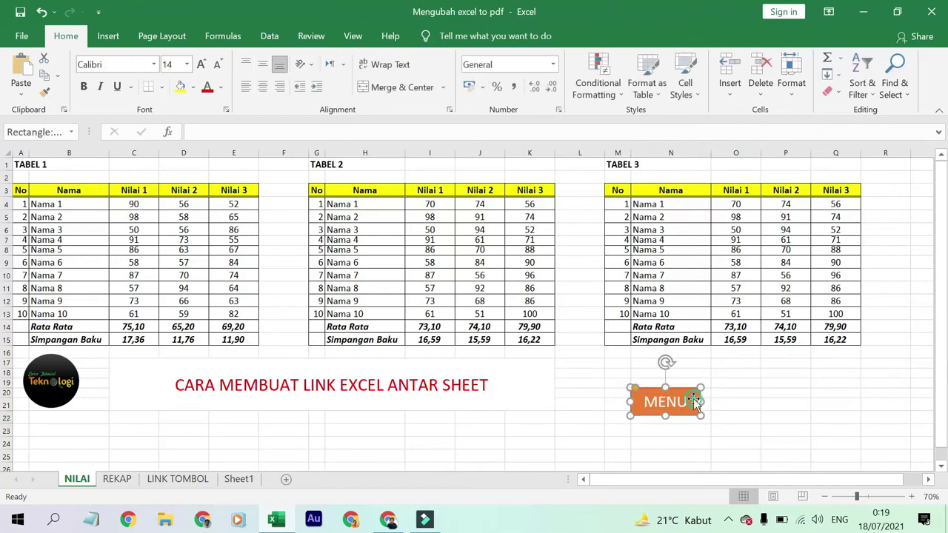
Turn the MENU button on the NILAI sheet yellow with a Shape Styles preset
click(438, 35)
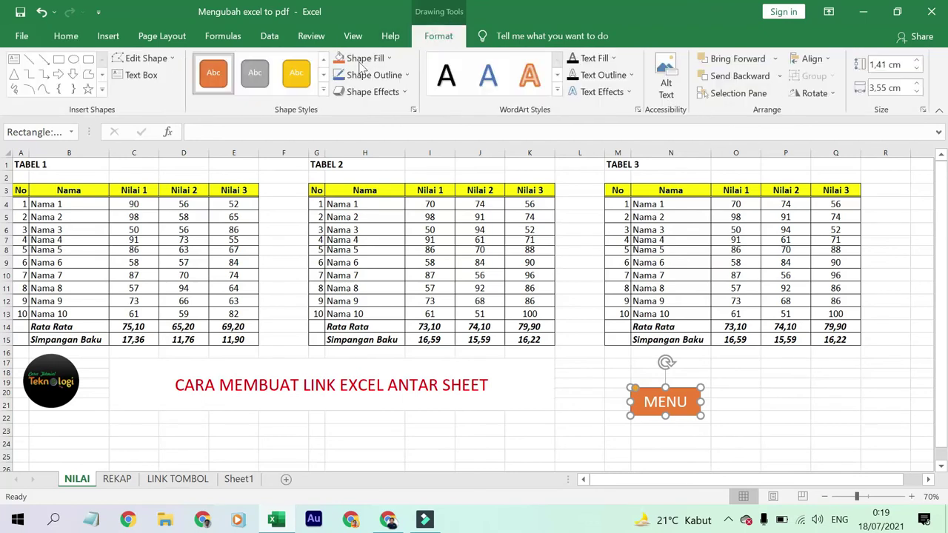
click(296, 72)
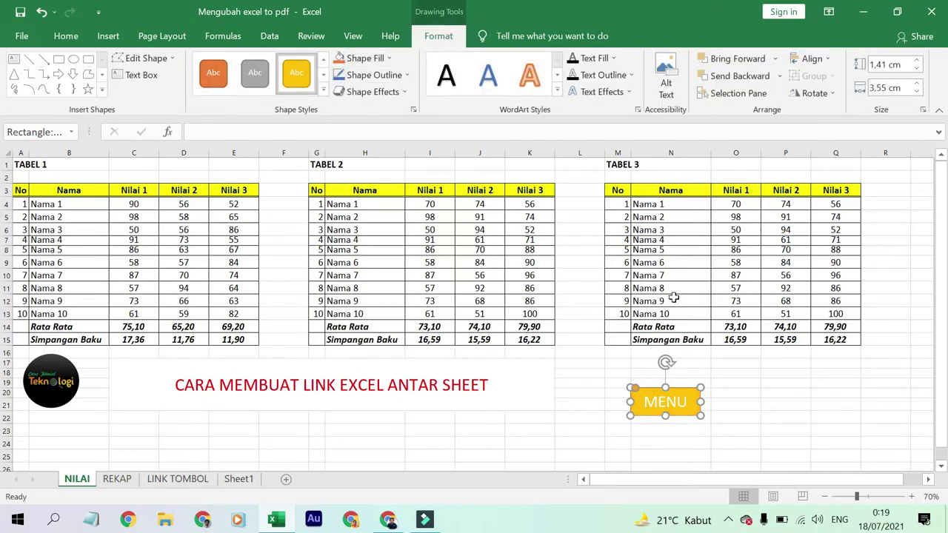
click(743, 402)
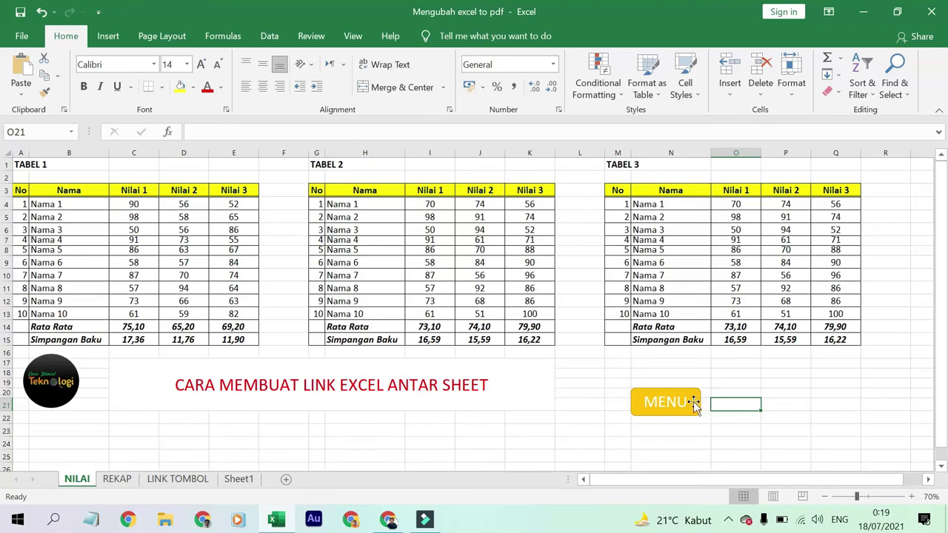
Copy the yellow MENU button onto the REKAP sheet, placed right of the tables near M3
click(693, 401)
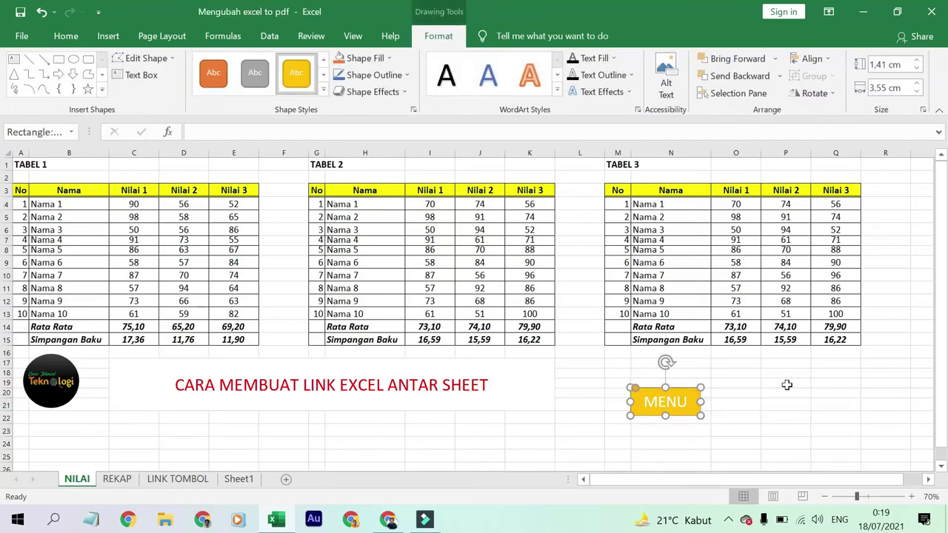
key(ctrl+Page_Down)
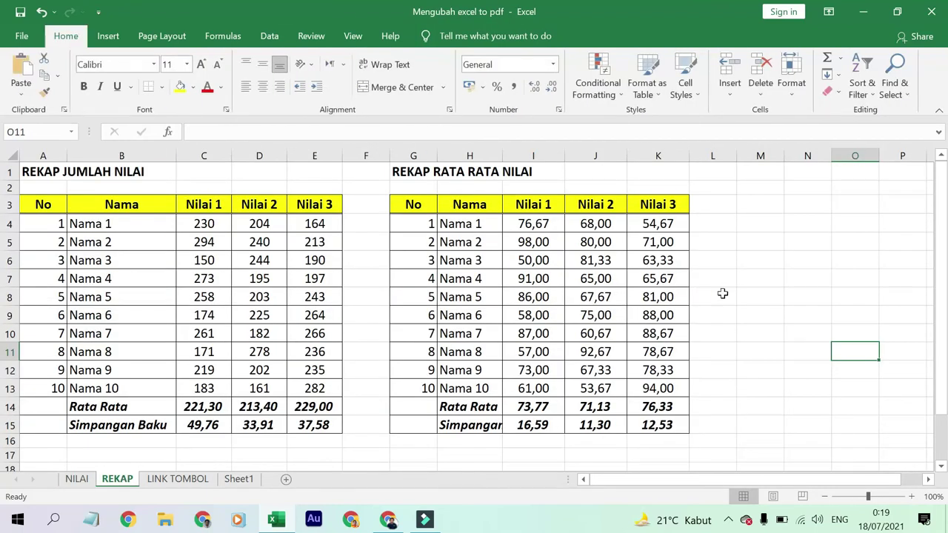
key(ctrl+v)
drag(857, 345, 753, 198)
click(776, 280)
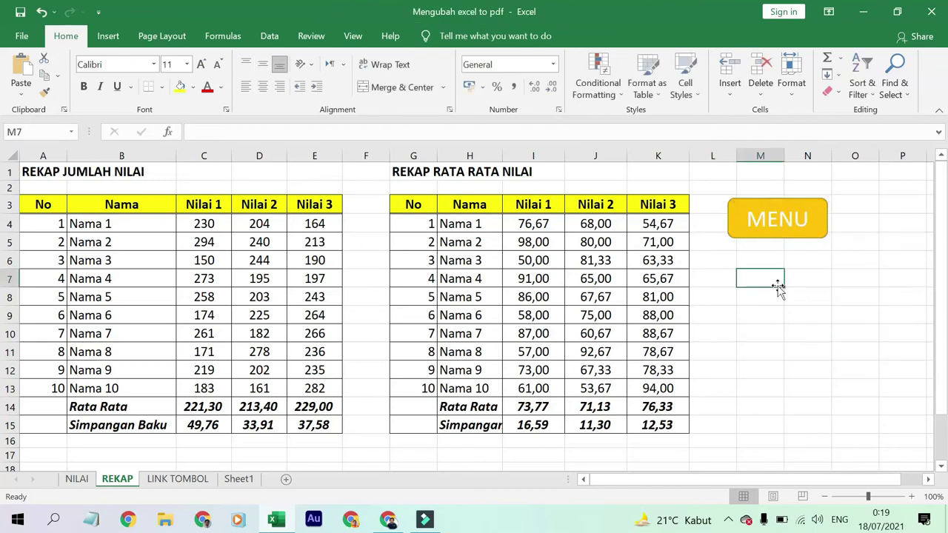
Hyperlink the blue NILAI button on LINK TOMBOL to cell A1 of the NILAI sheet
click(191, 481)
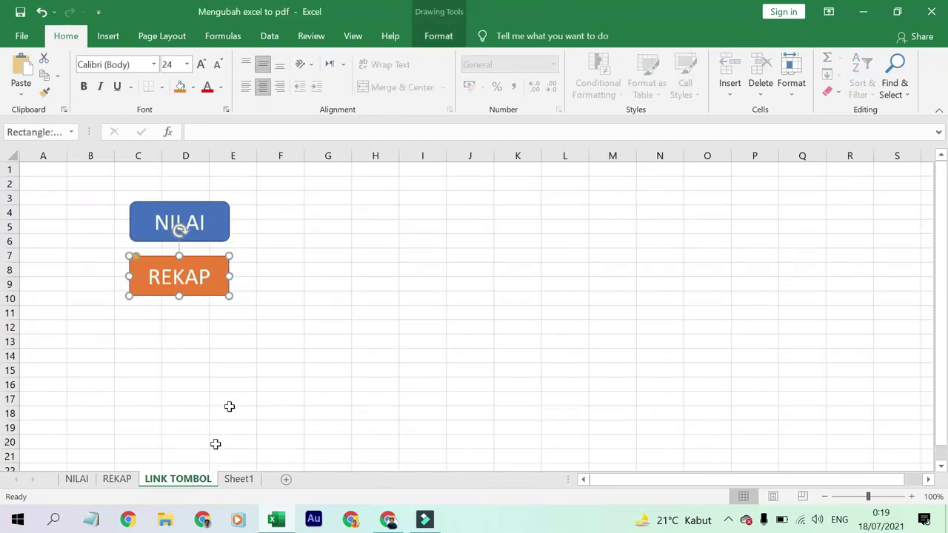
click(334, 358)
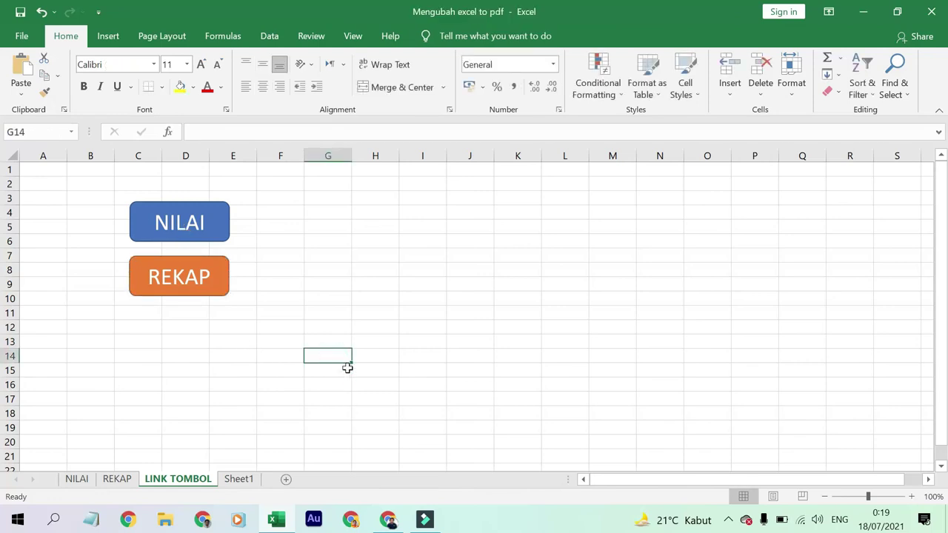
click(224, 211)
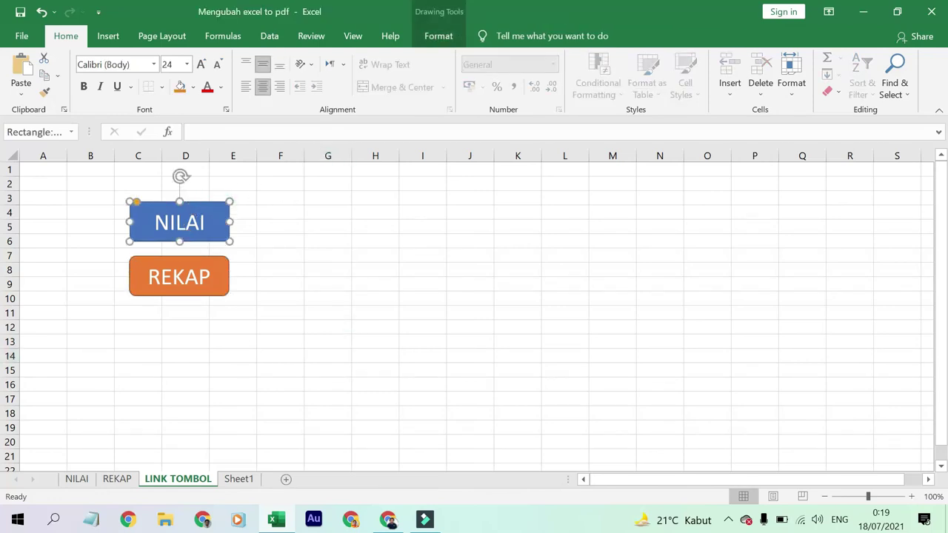
right_click(219, 212)
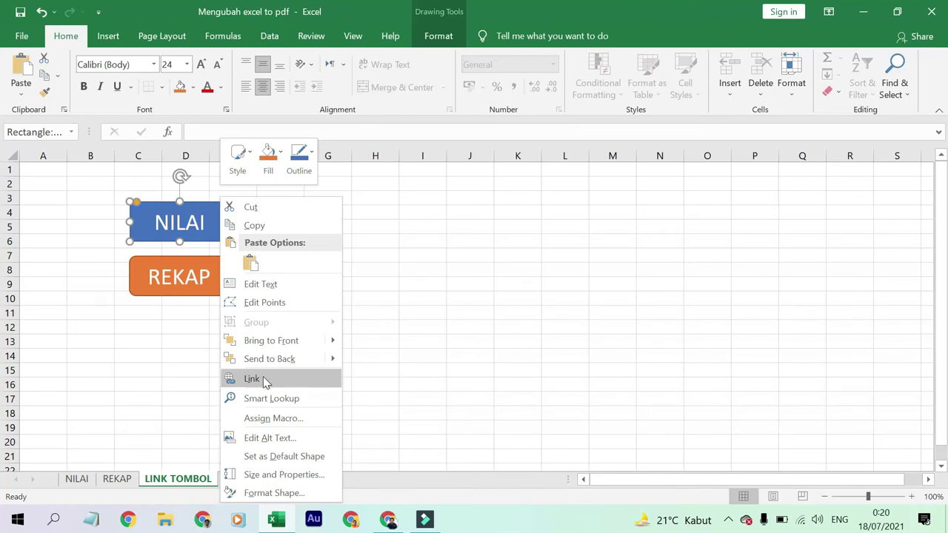
click(207, 209)
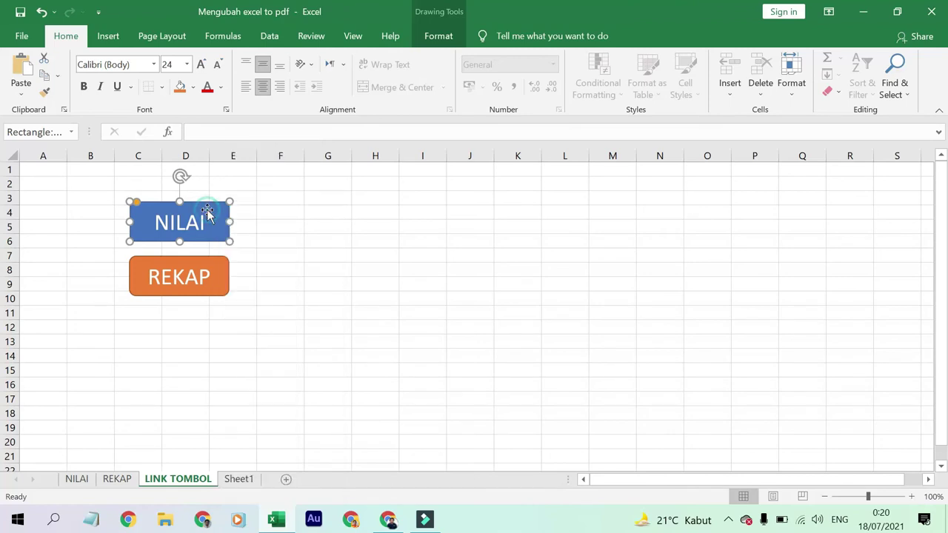
click(107, 42)
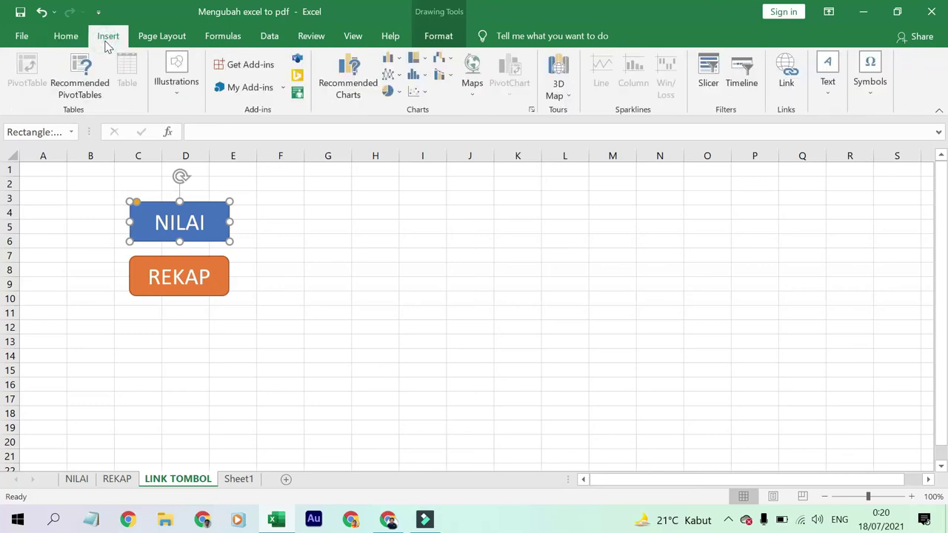
click(789, 82)
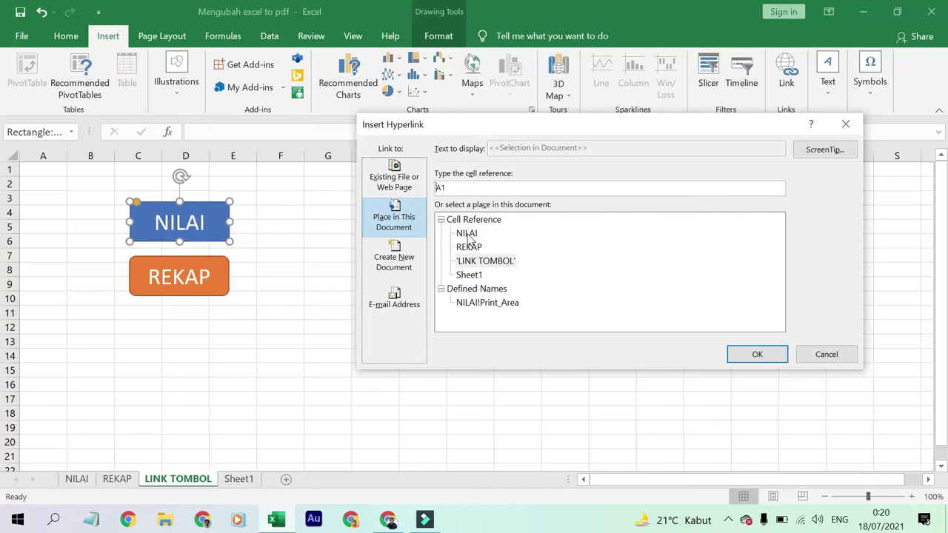
click(467, 233)
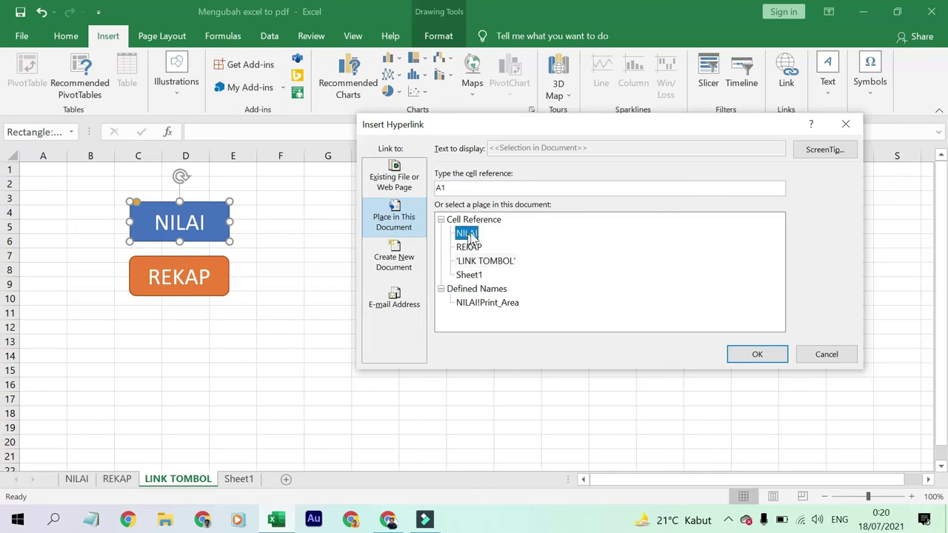
click(765, 357)
click(370, 243)
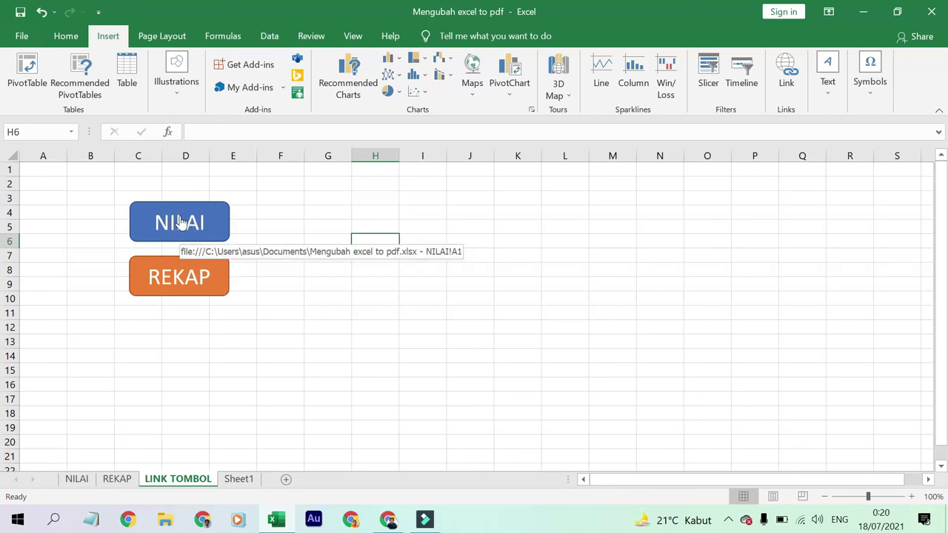
Test the NILAI link, then link the NILAI sheet's MENU button to LINK TOMBOL and follow it back
click(181, 223)
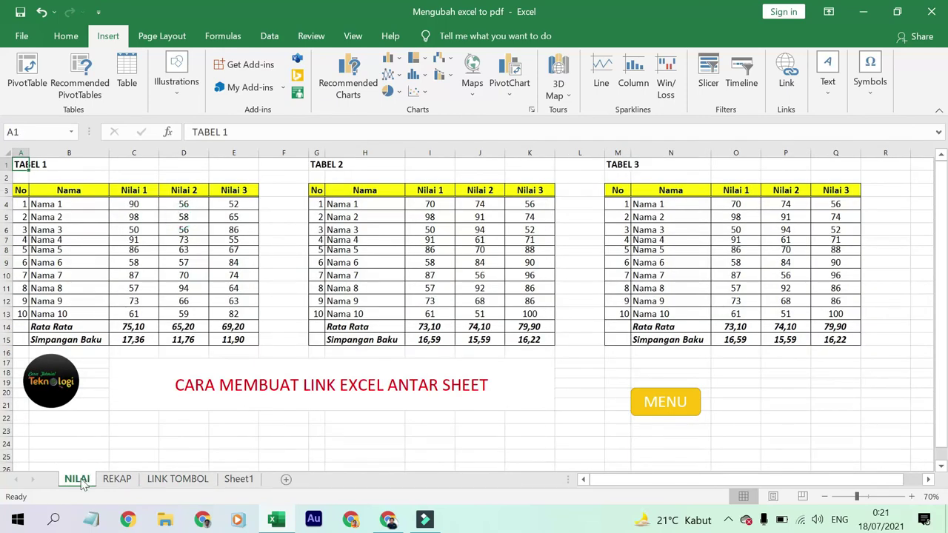
click(686, 416)
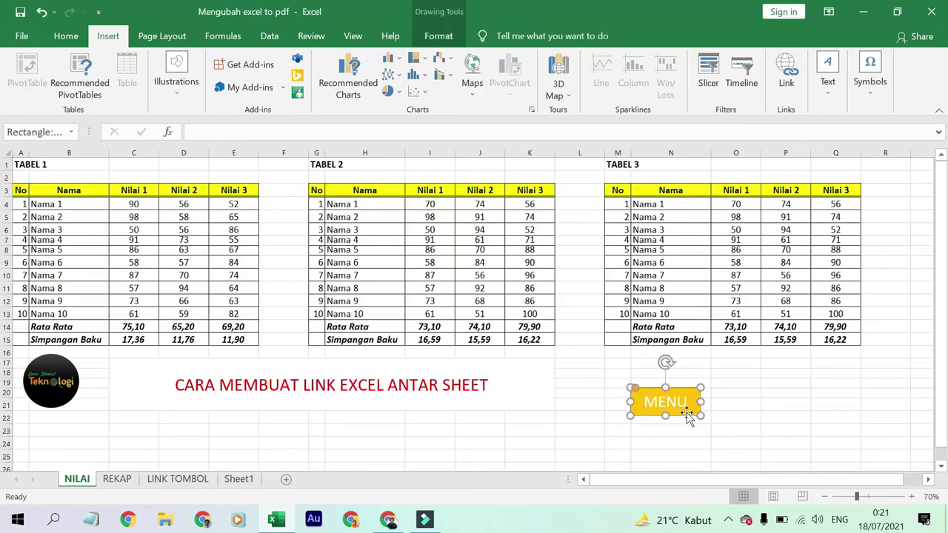
right_click(688, 418)
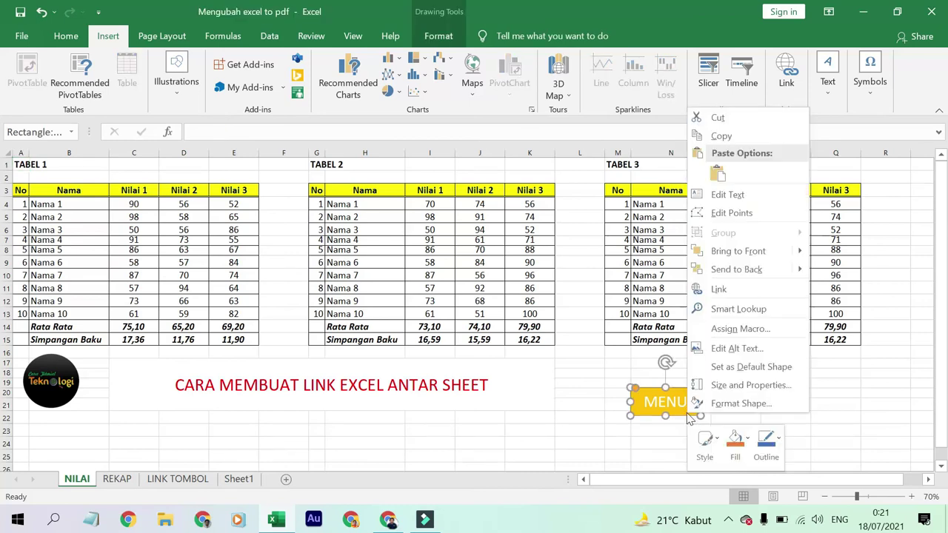
click(718, 289)
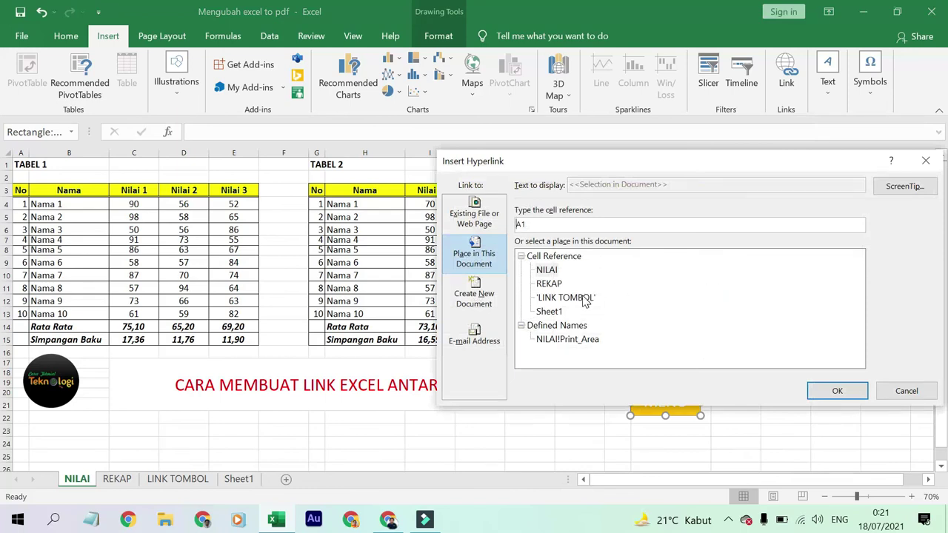
click(585, 299)
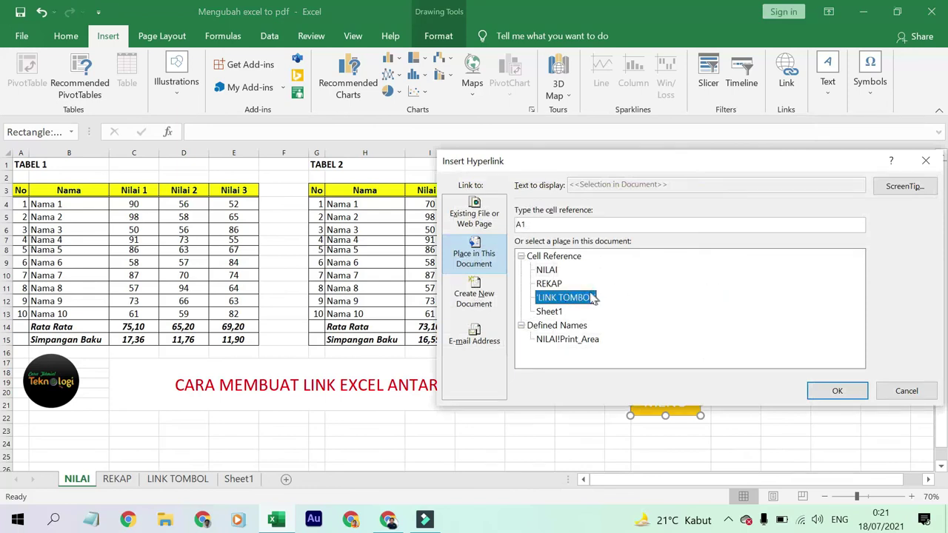
click(842, 390)
click(774, 427)
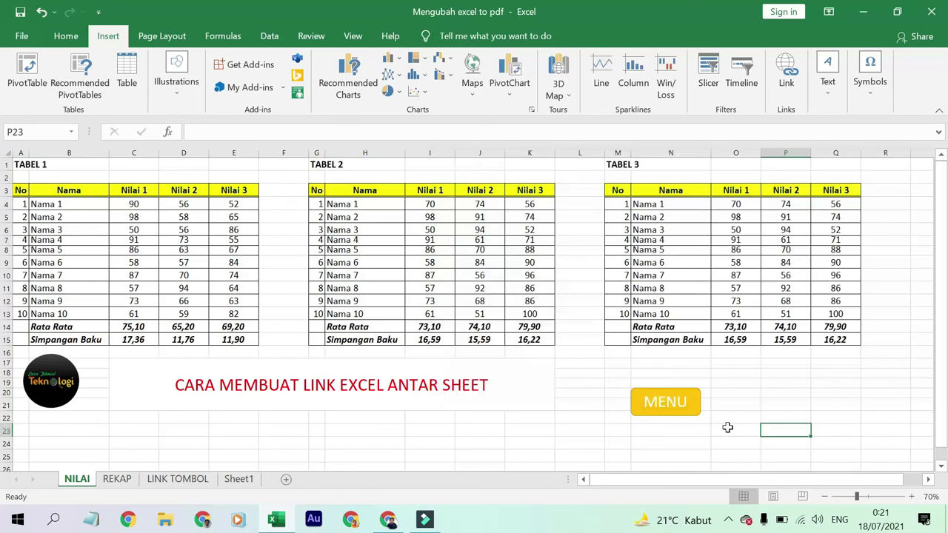
click(674, 409)
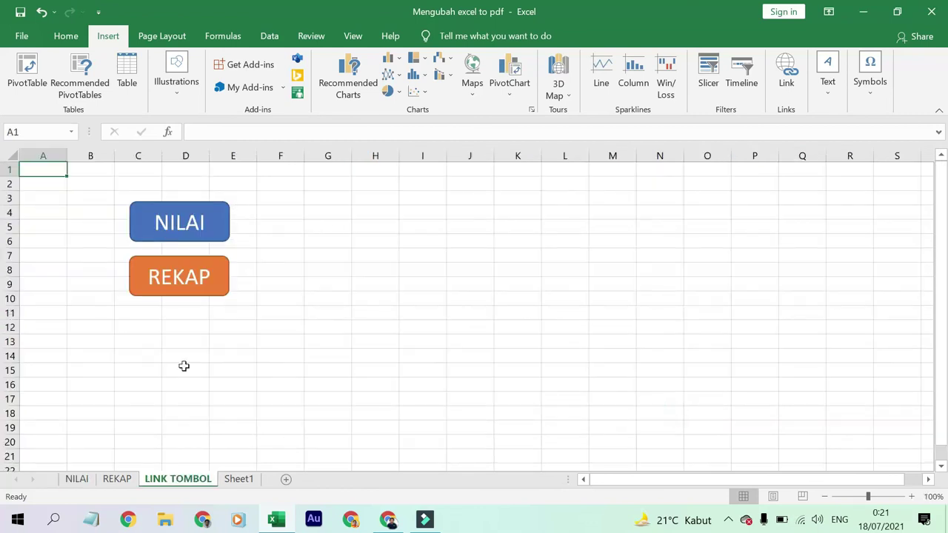
Hyperlink the orange REKAP button to the REKAP sheet and follow it to check
right_click(208, 293)
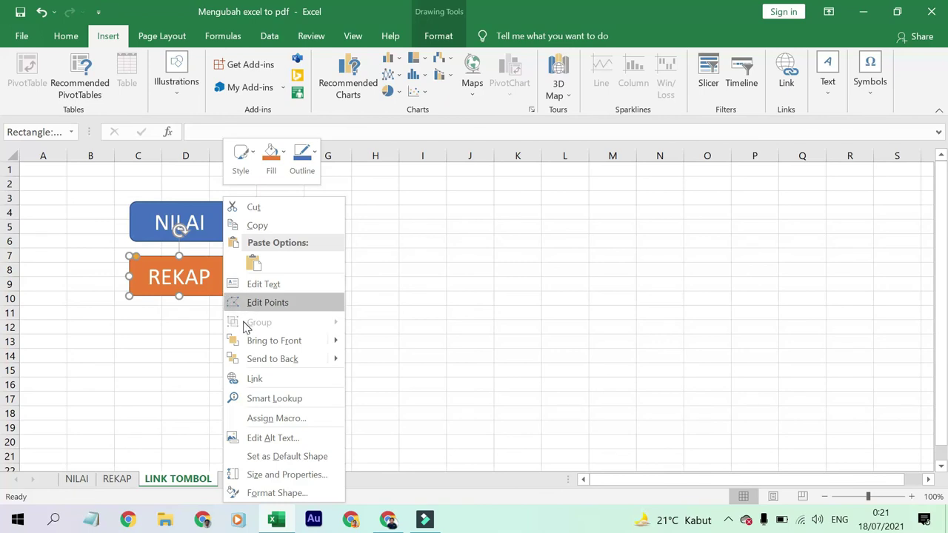
click(270, 383)
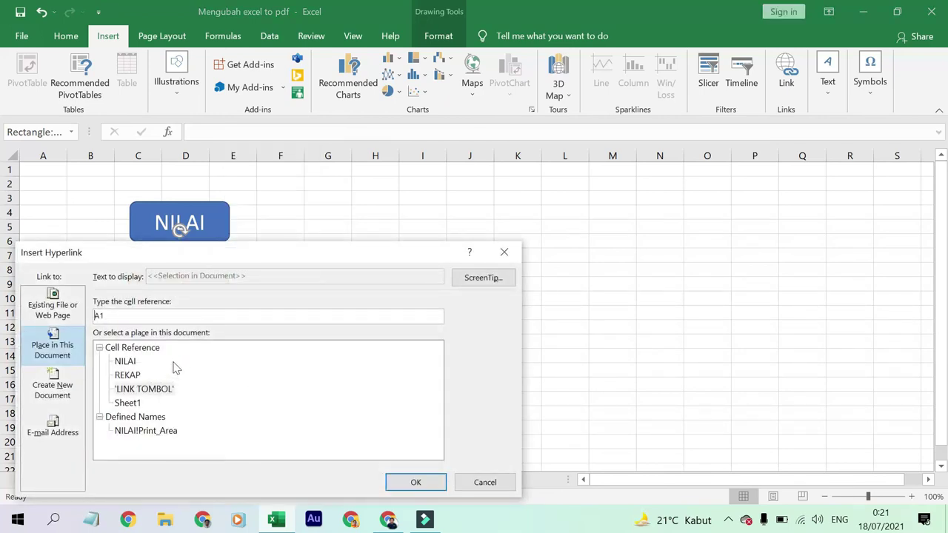
click(138, 376)
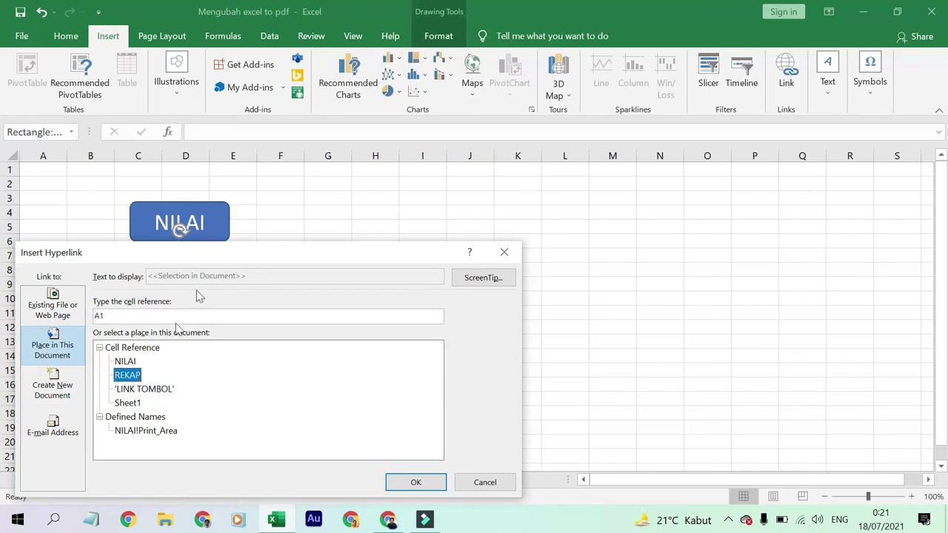
drag(241, 263, 441, 203)
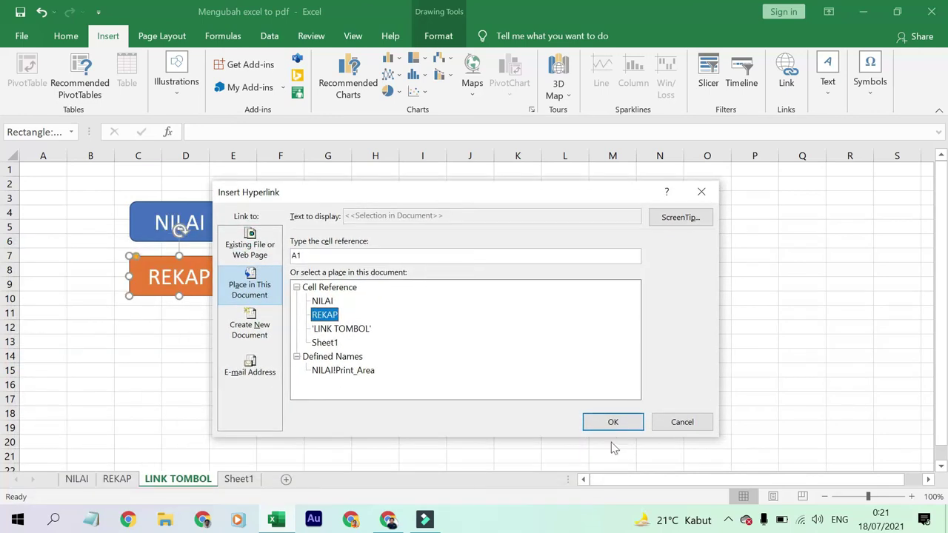
click(611, 422)
click(327, 355)
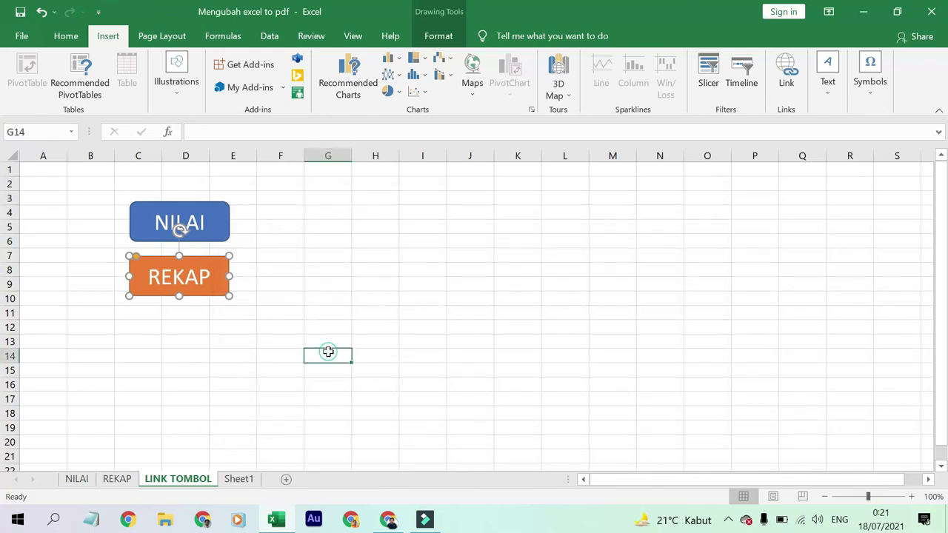
click(191, 289)
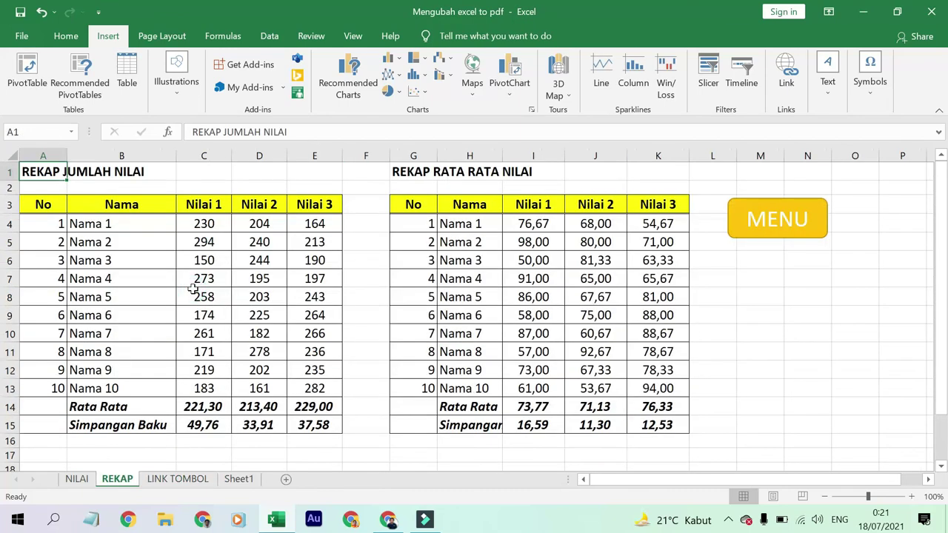
Hyperlink the REKAP sheet's yellow MENU button to LINK TOMBOL and follow it back
click(818, 235)
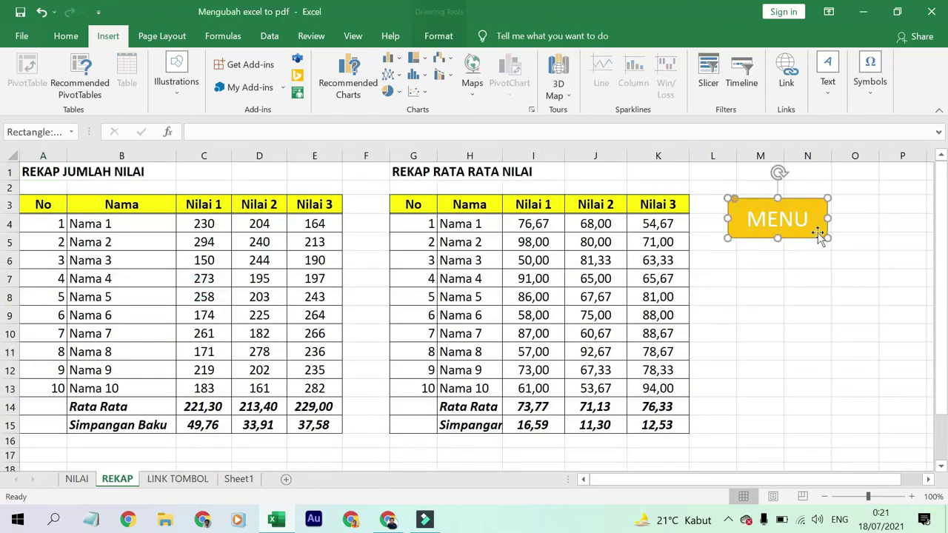
right_click(818, 236)
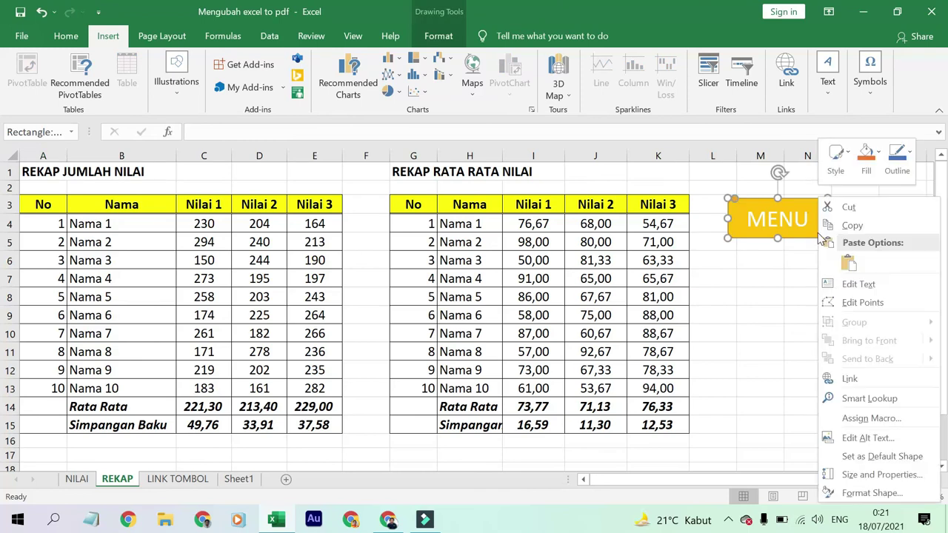
click(864, 379)
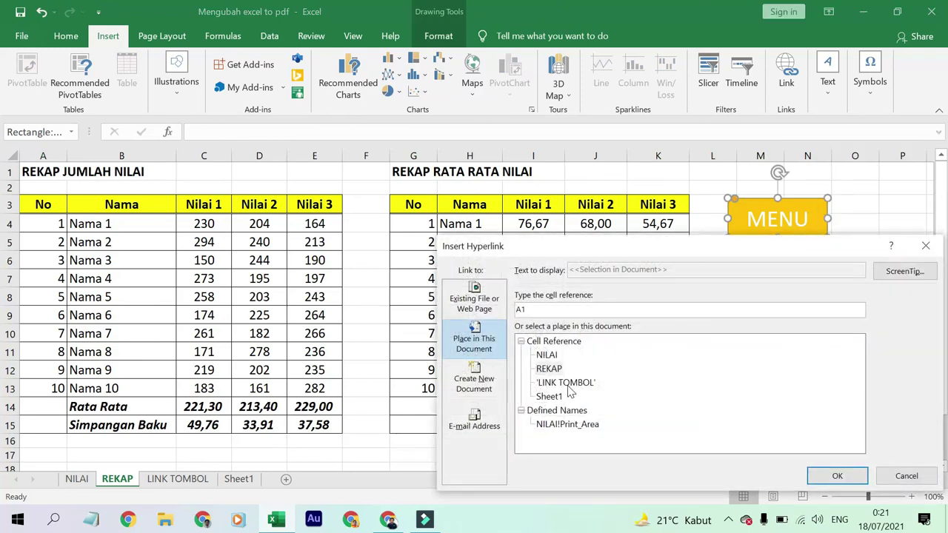
click(567, 383)
click(838, 481)
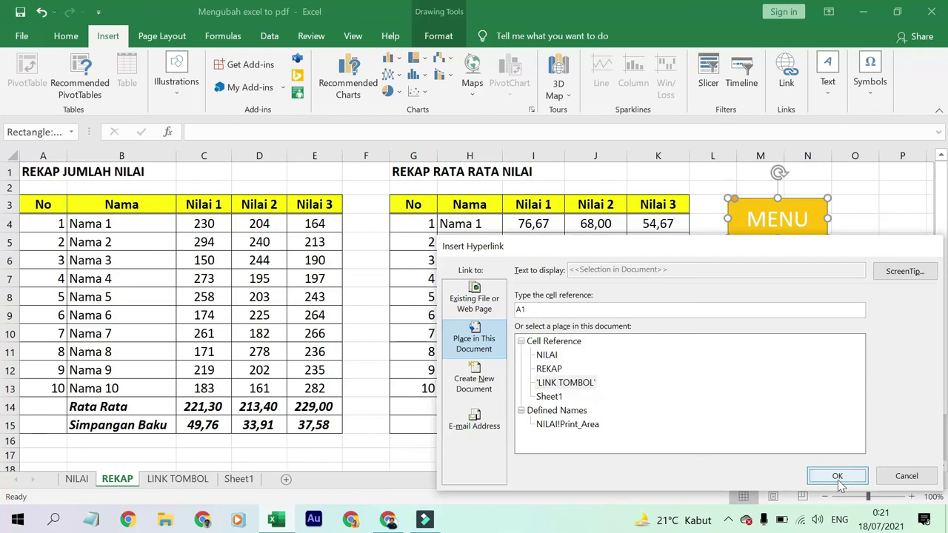
click(807, 386)
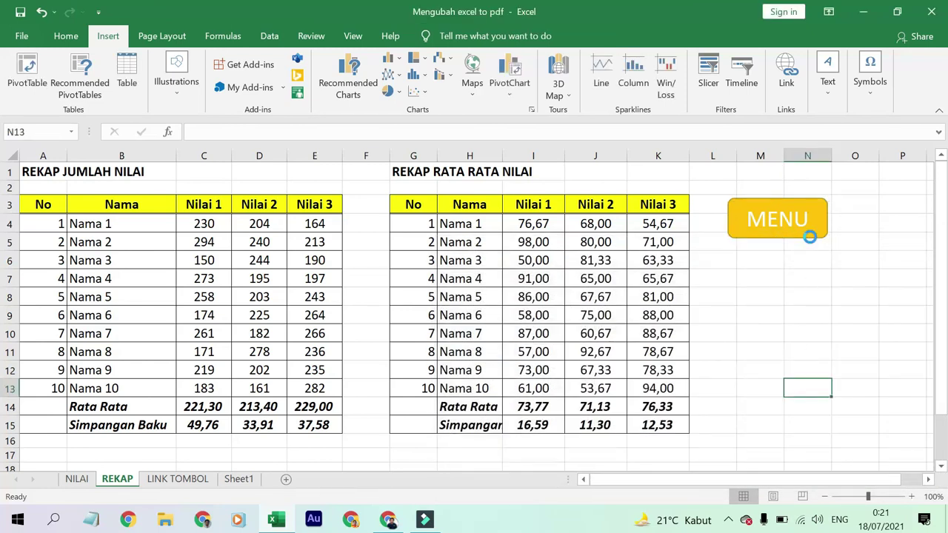
click(809, 236)
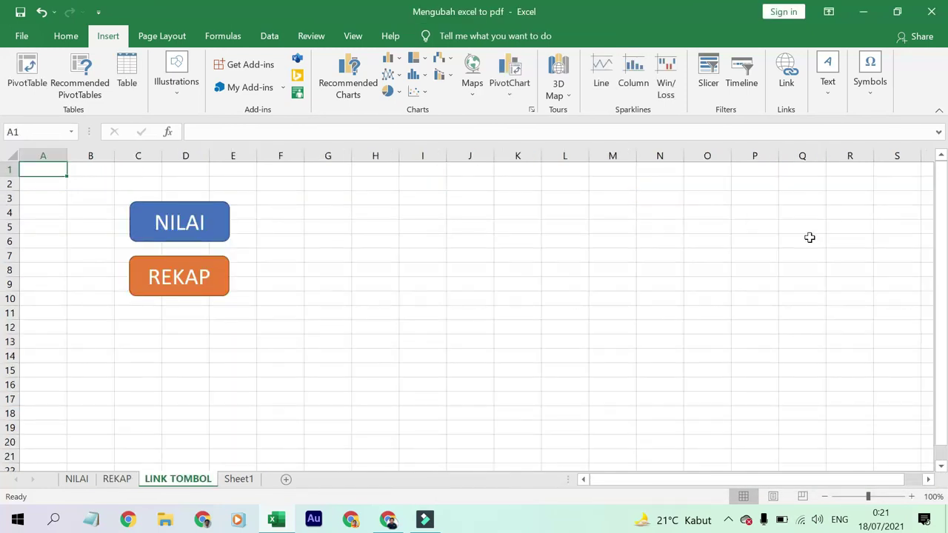
Follow the NILAI button on LINK TOMBOL to jump to the NILAI sheet's score tables
click(219, 231)
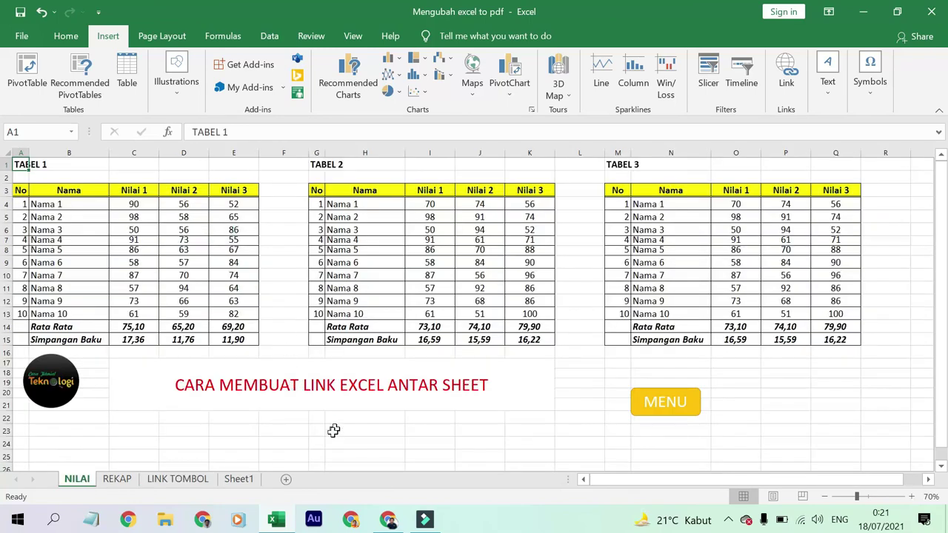